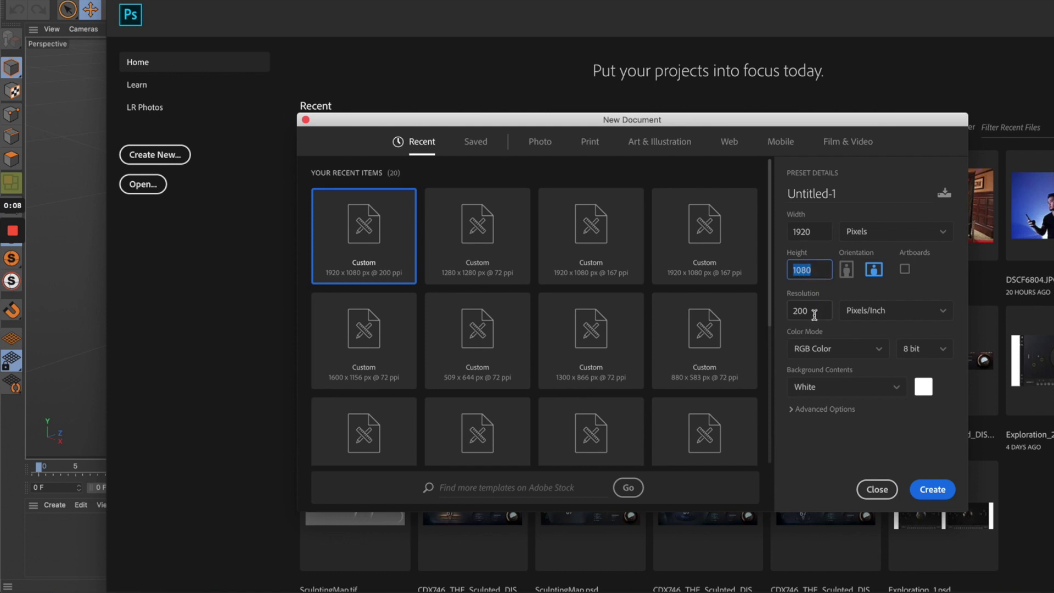
# Create a new white 1920 x 1080 px Photoshop document at 200 pixels/inch.
pyautogui.click(810, 312)
pyautogui.click(931, 489)
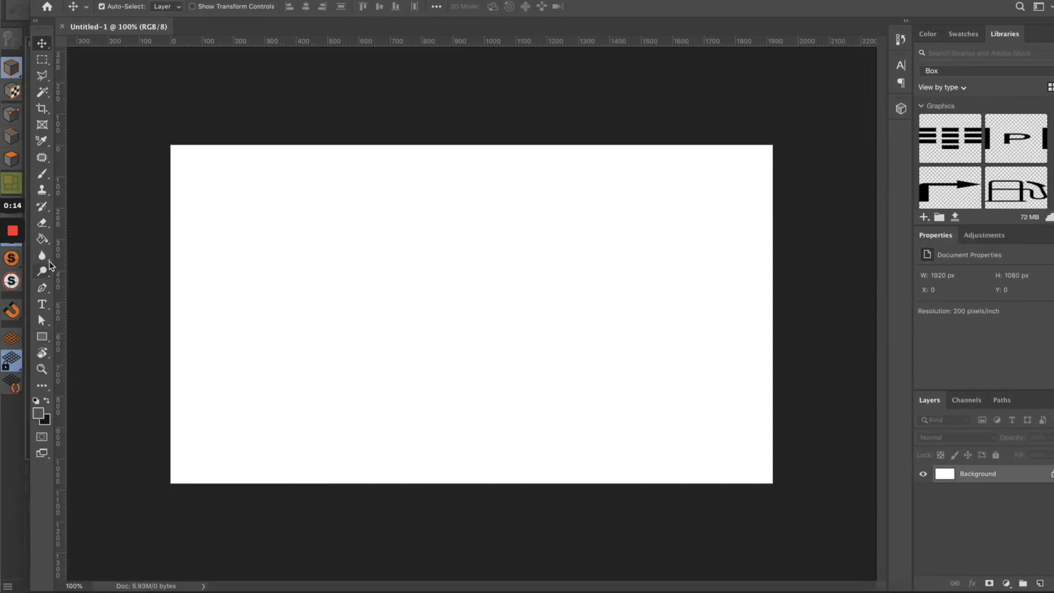
# Fill the canvas with dark grey and add a new empty layer.
pyautogui.click(41, 239)
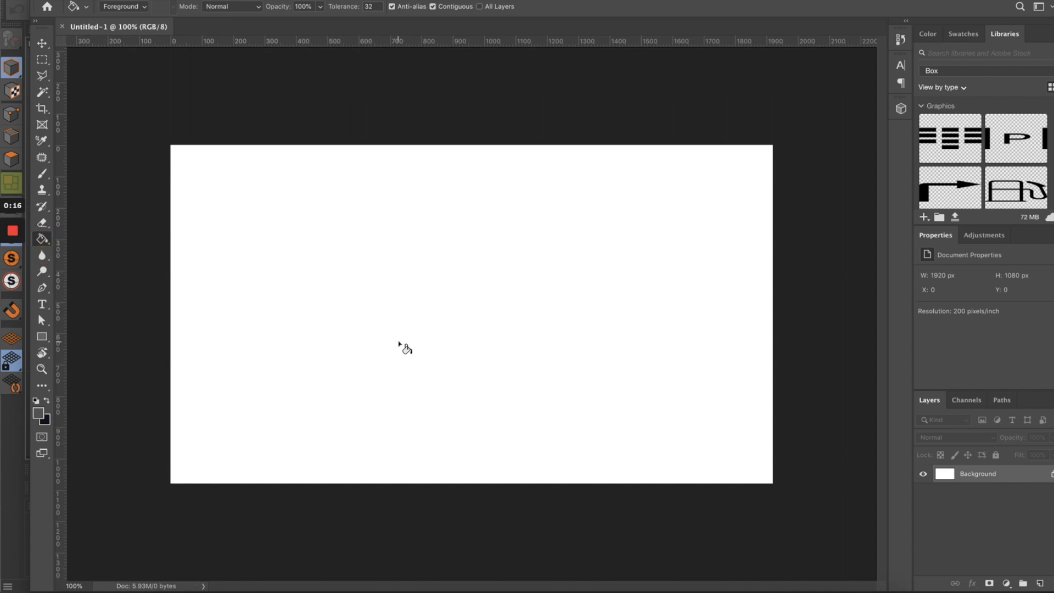
pyautogui.click(399, 343)
pyautogui.click(1038, 583)
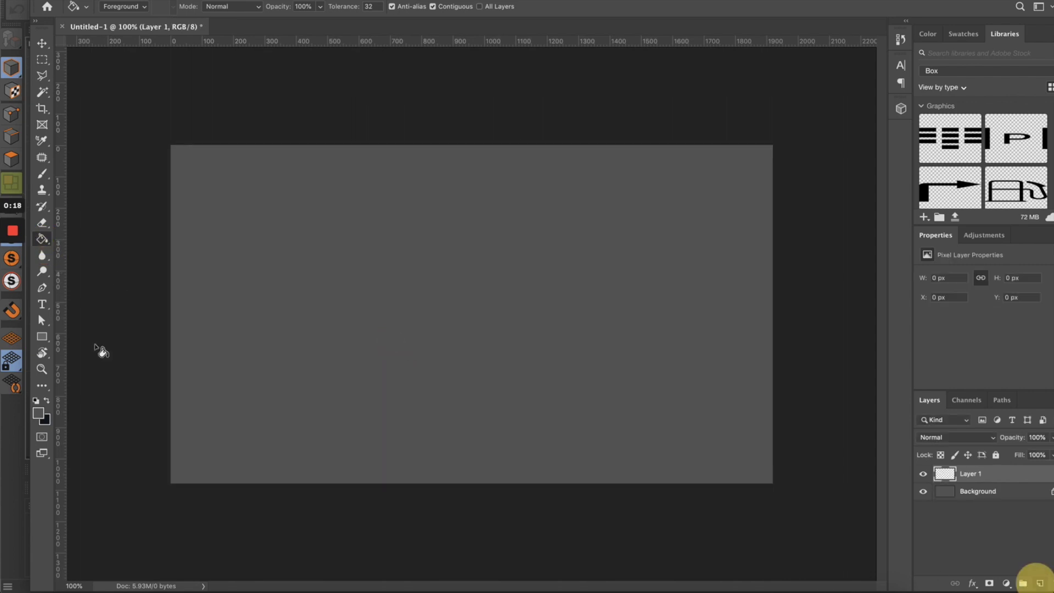
# Draw a square near the canvas centre with a white outline.
pyautogui.click(43, 305)
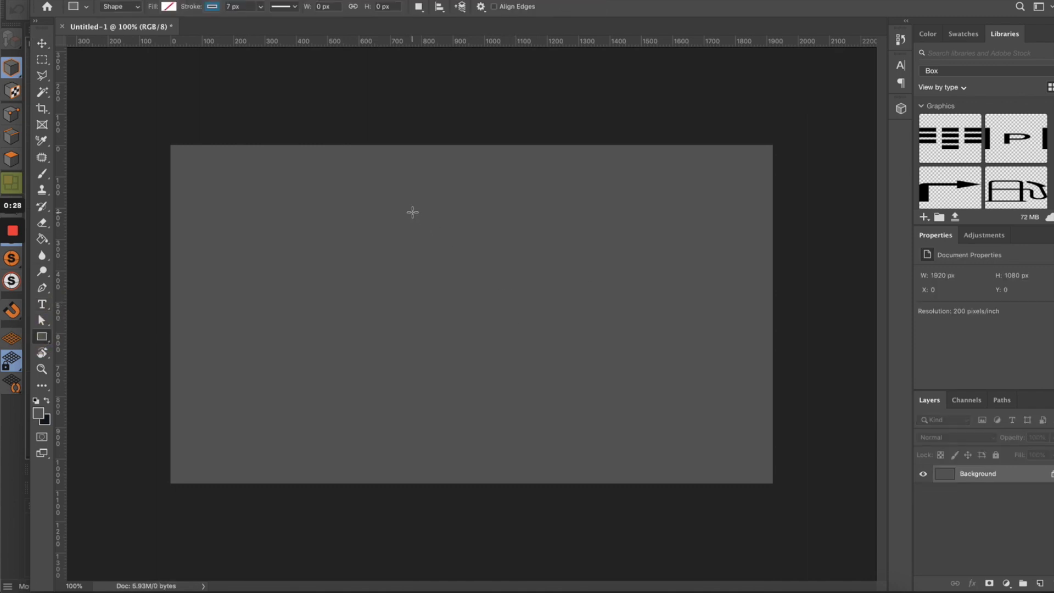
pyautogui.moveTo(411, 211); pyautogui.dragTo(548, 373)
pyautogui.press('a')
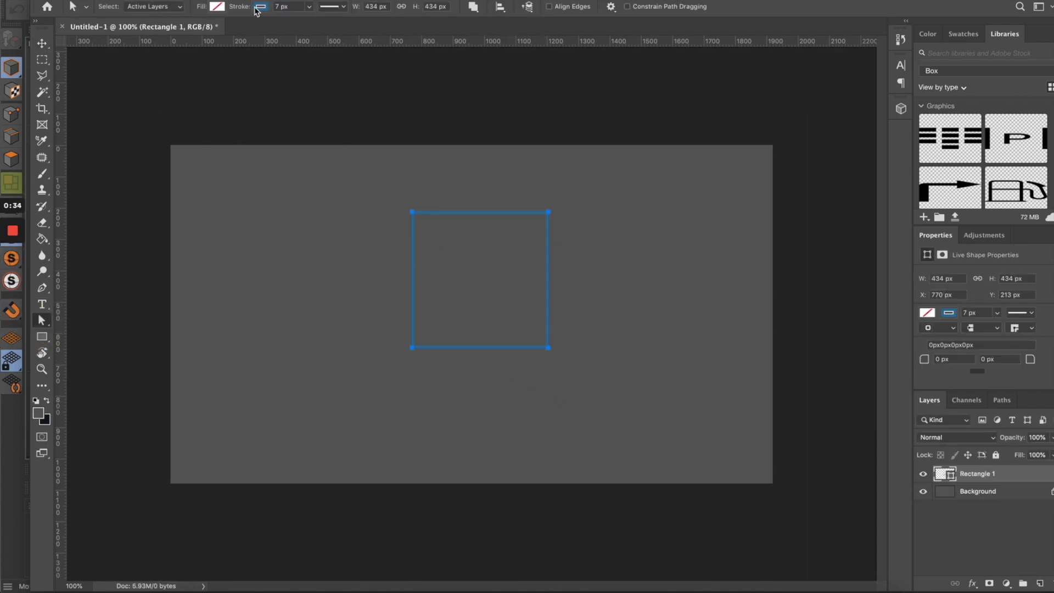
pyautogui.click(255, 11)
pyautogui.click(221, 68)
# Rotate the square 45°, delete its bottom point, pull the legs down, and add a crossbar.
pyautogui.click(569, 206)
pyautogui.hotkey('ctrl', 't')
pyautogui.moveTo(569, 206); pyautogui.dragTo(482, 182)
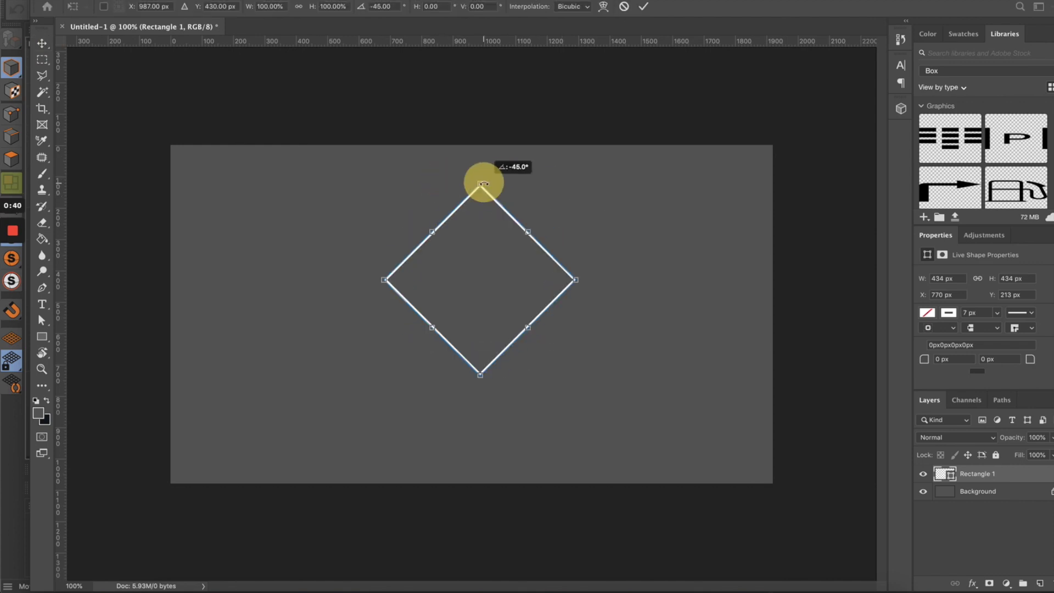
pyautogui.press('Return')
pyautogui.click(480, 375)
pyautogui.press('Delete')
pyautogui.moveTo(347, 260); pyautogui.dragTo(586, 341)
pyautogui.moveTo(575, 279); pyautogui.dragTo(576, 433)
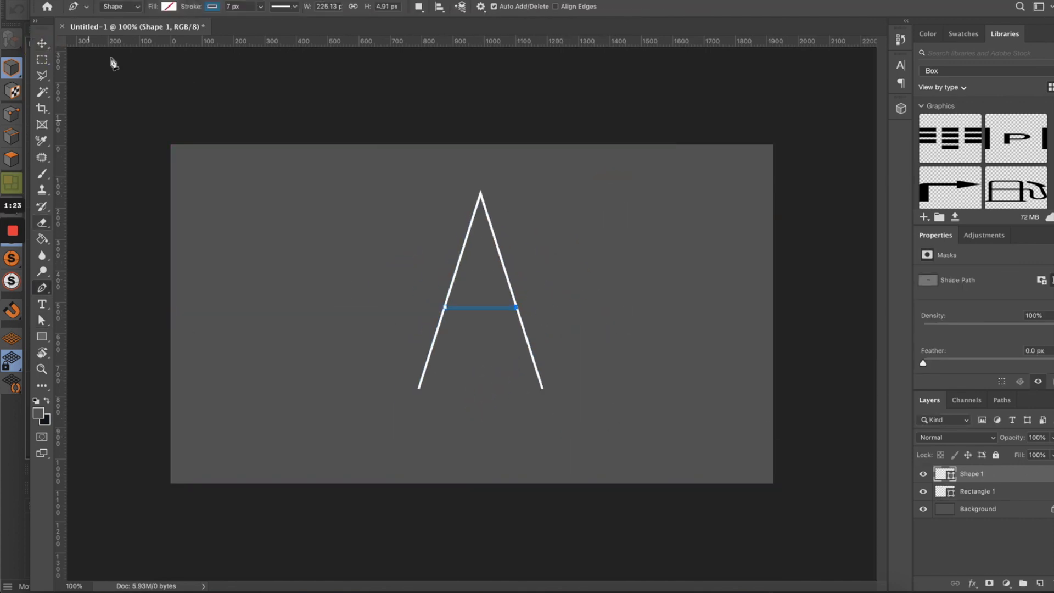
pyautogui.click(213, 6)
pyautogui.click(42, 43)
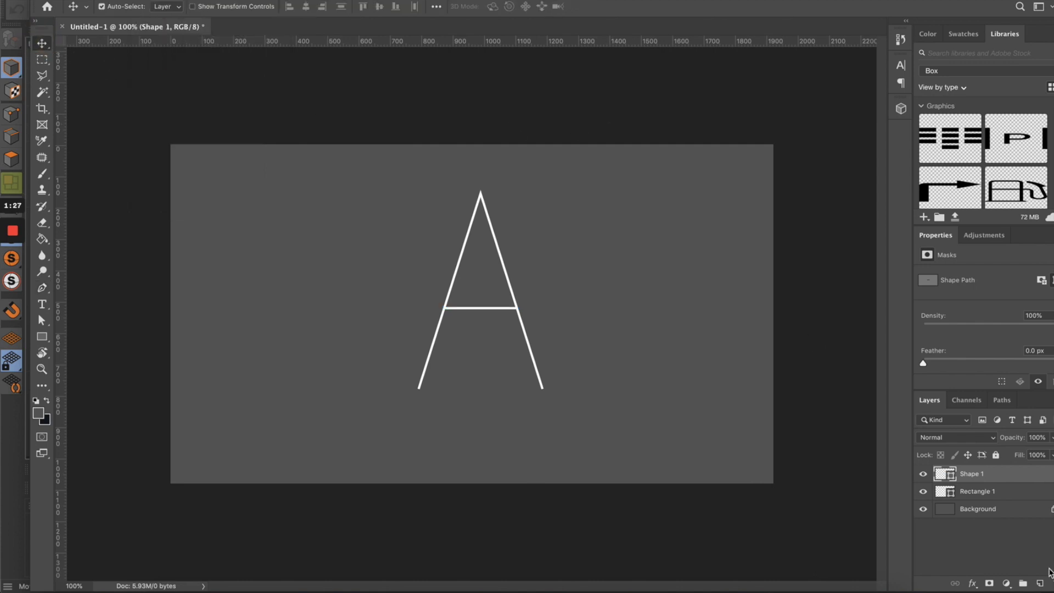
# Scale the letter A down and convert its layers to a smart object.
pyautogui.keyDown('shift'); pyautogui.click(976, 491); pyautogui.keyUp('shift')
pyautogui.moveTo(542, 191); pyautogui.dragTo(513, 220)
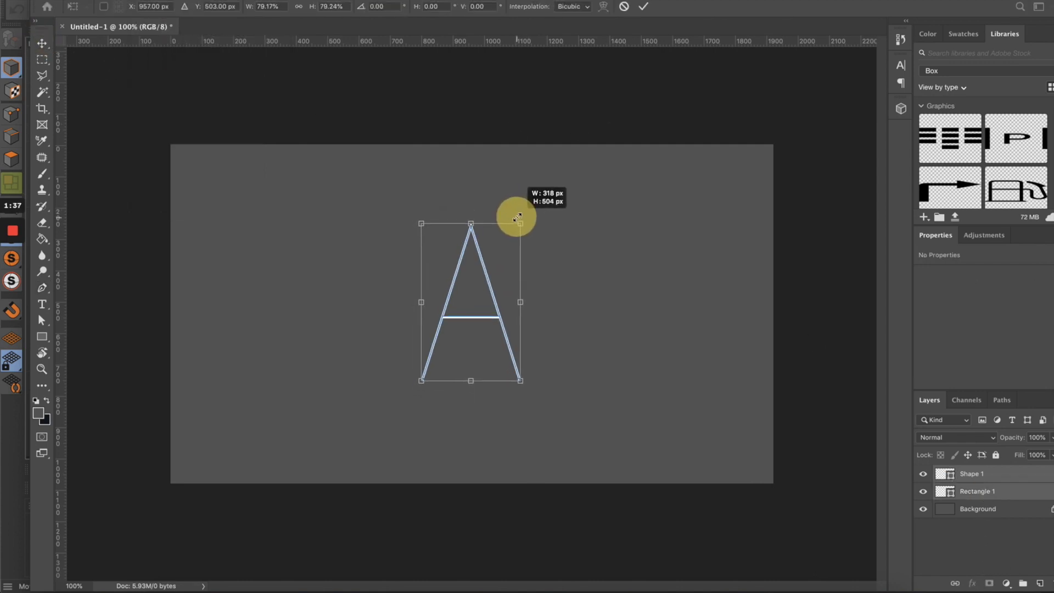
pyautogui.press('Return')
pyautogui.rightClick(979, 475)
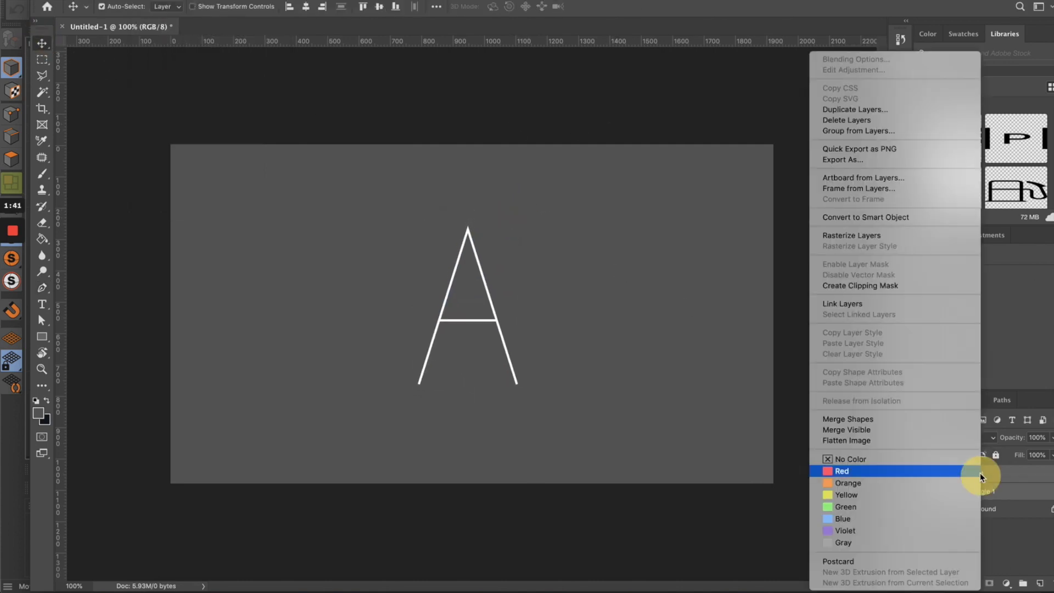
pyautogui.click(920, 226)
pyautogui.hotkey('ctrl', '0')
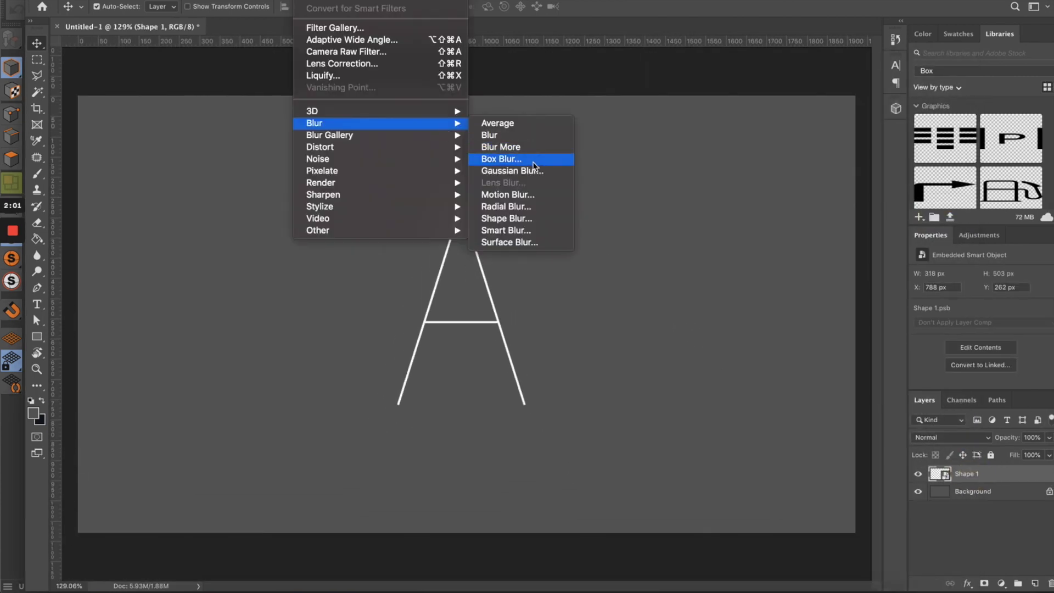
# Apply a Gaussian Blur with a 2-pixel radius to the A.
pyautogui.click(530, 174)
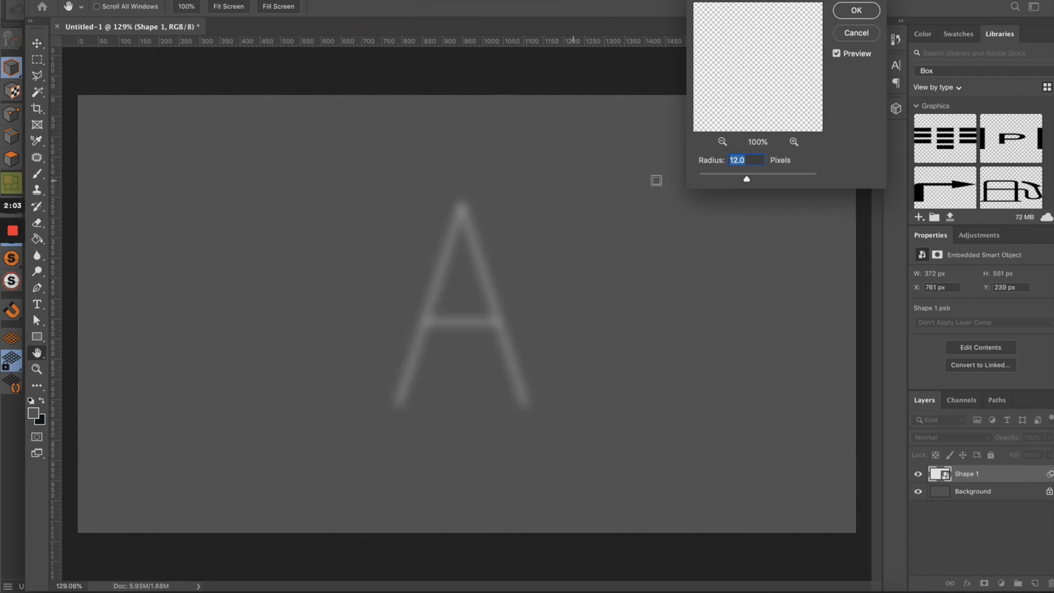
pyautogui.write('3')
pyautogui.doubleClick(733, 160)
pyautogui.write('2')
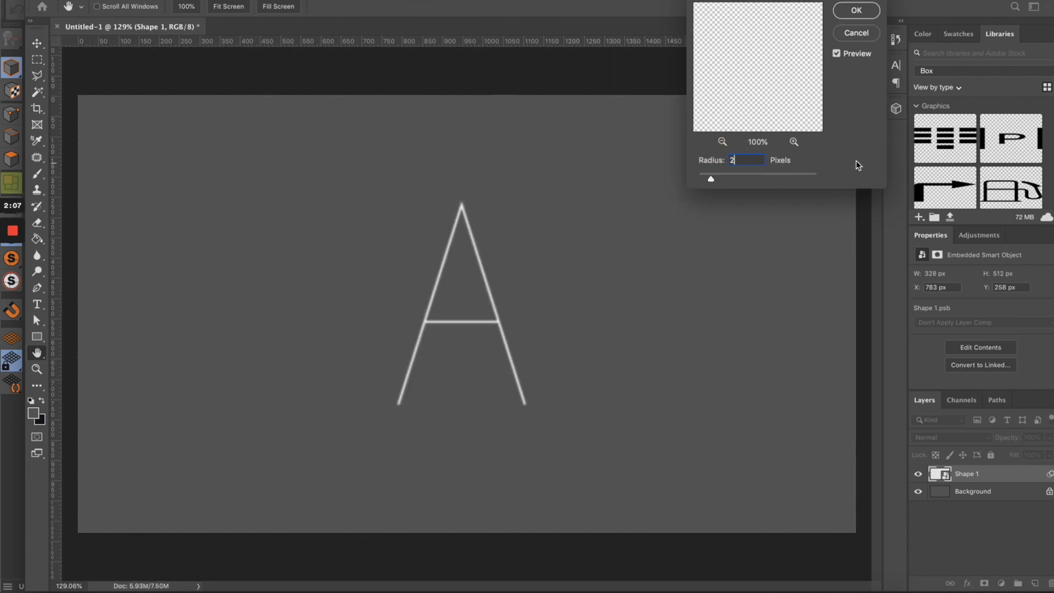
pyautogui.click(856, 161)
pyautogui.click(858, 8)
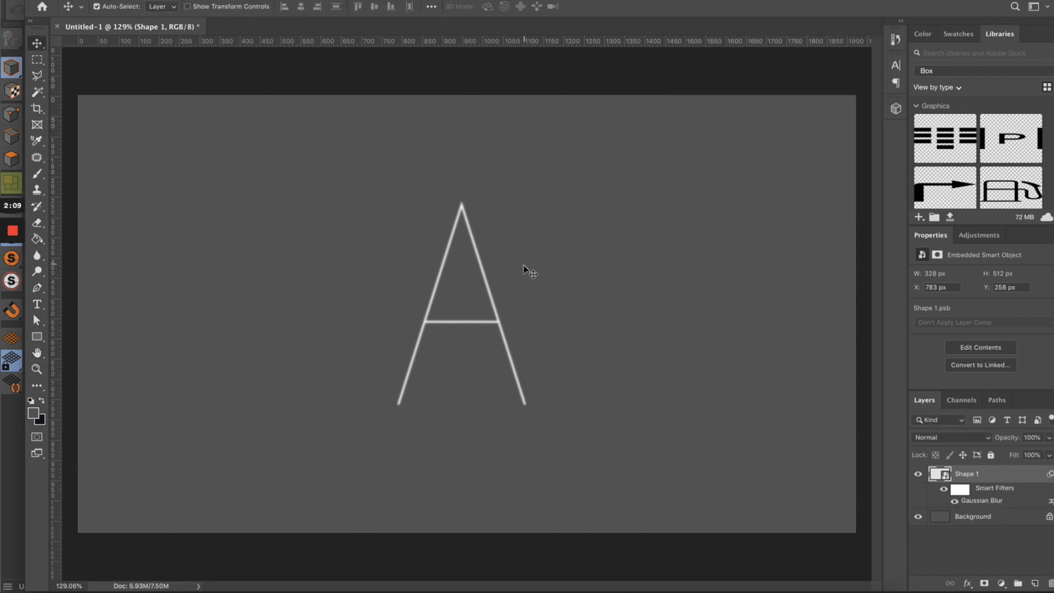
pyautogui.keyDown('alt'); pyautogui.scroll(5, 525, 270); pyautogui.keyUp('alt')
pyautogui.keyDown('alt'); pyautogui.scroll(-3, 526, 270); pyautogui.keyUp('alt')
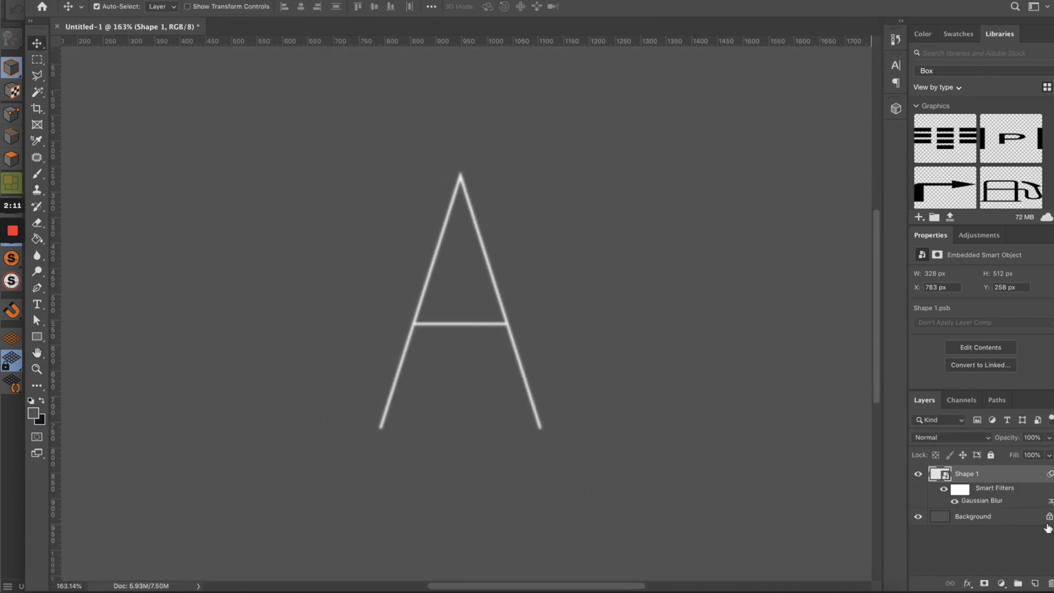
# Duplicate the blurred A layer and raise Shape 1's Gaussian Blur radius to 6.
pyautogui.moveTo(1014, 483); pyautogui.dragTo(1035, 582)
pyautogui.click(977, 518)
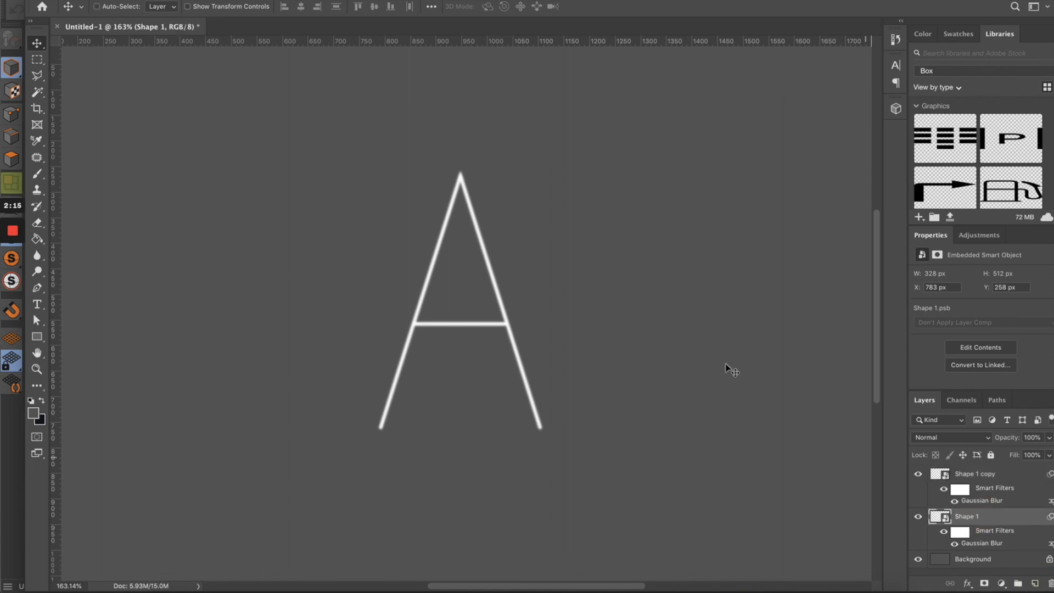
pyautogui.hotkey('ctrl', 't')
pyautogui.press('Return')
pyautogui.hotkey('ctrl', 'f')
pyautogui.doubleClick(980, 543)
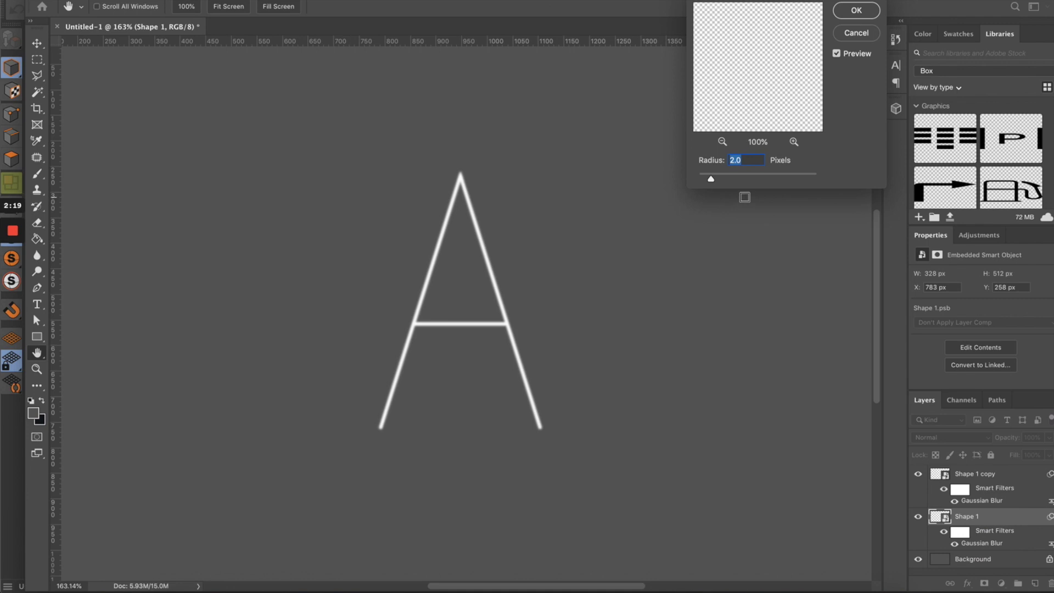
pyautogui.write('6')
pyautogui.press('Return')
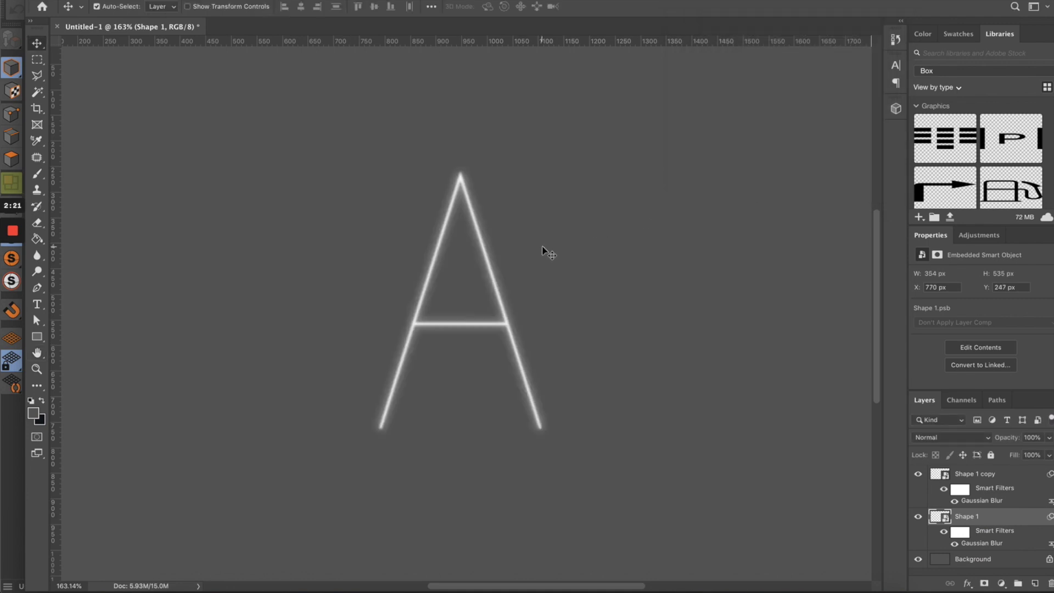
pyautogui.keyDown('alt'); pyautogui.scroll(3, 546, 252); pyautogui.keyUp('alt')
pyautogui.hotkey('ctrl', '0')
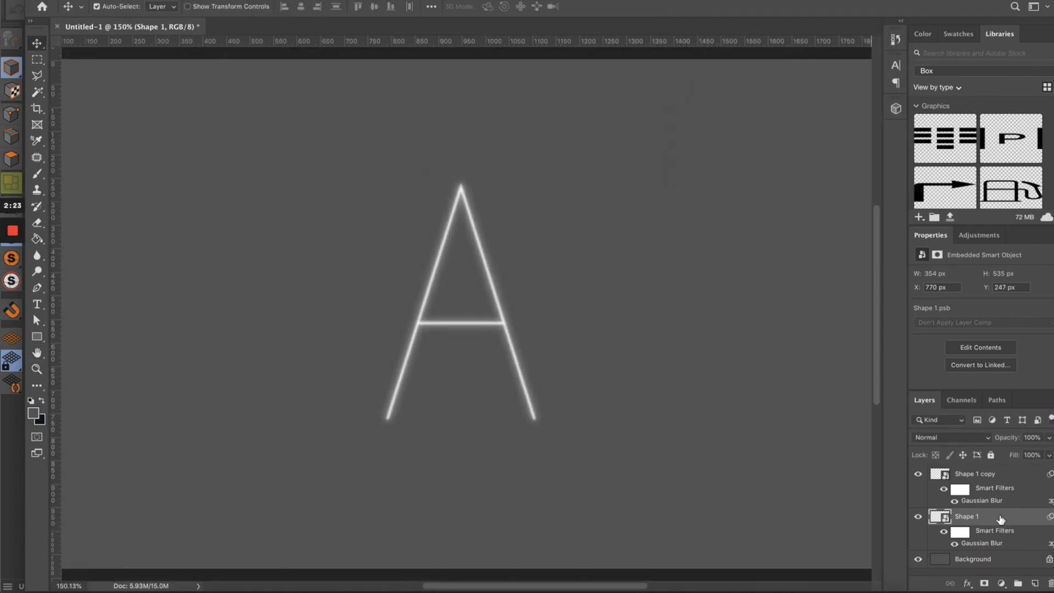
# Duplicate Shape 1 again and set its Gaussian Blur radius to 12.
pyautogui.moveTo(1000, 519); pyautogui.dragTo(1033, 583)
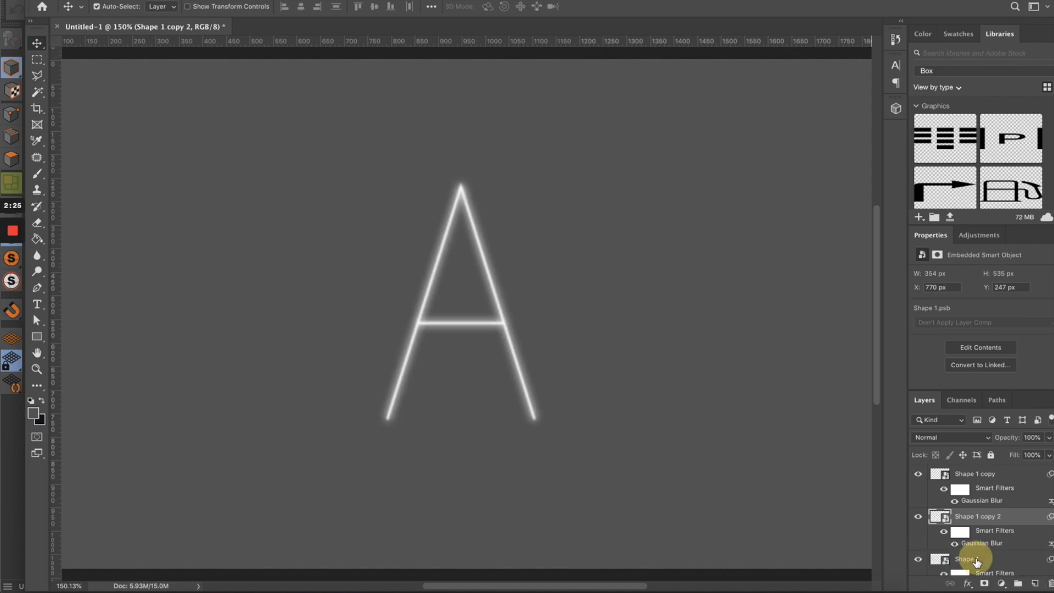
pyautogui.click(976, 560)
pyautogui.doubleClick(980, 569)
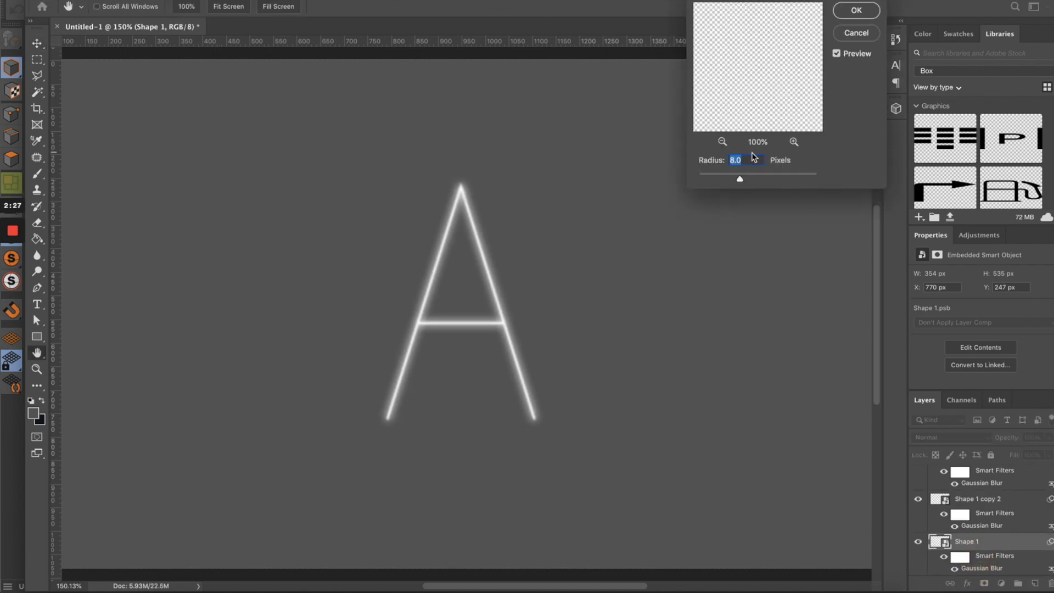
pyautogui.write('12')
pyautogui.press('Return')
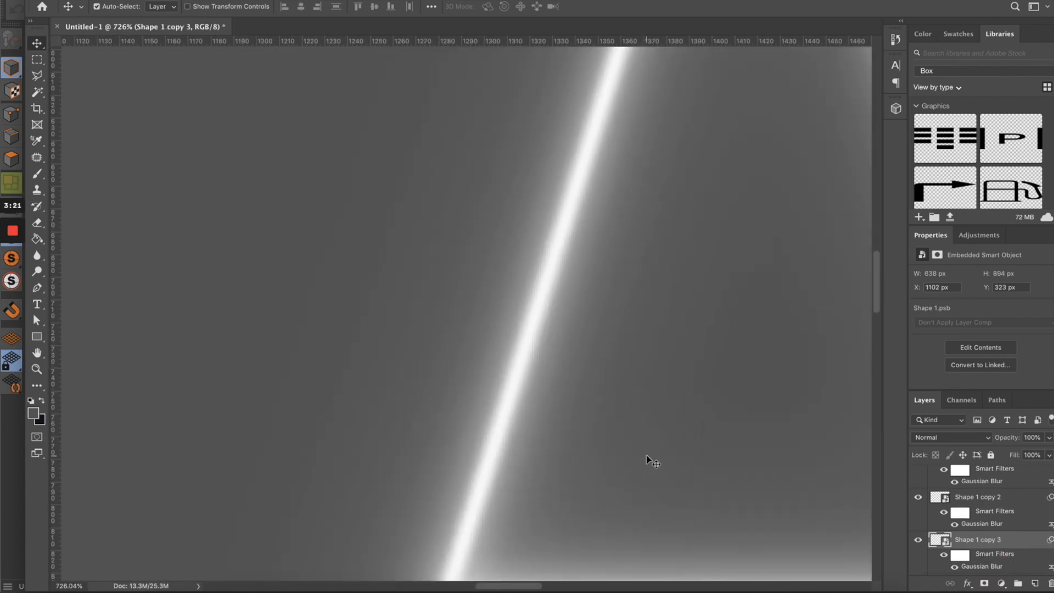
# Save the image as the TIFF file Displacement.tif.
pyautogui.keyDown('alt'); pyautogui.scroll(-10, 648, 462); pyautogui.keyUp('alt')
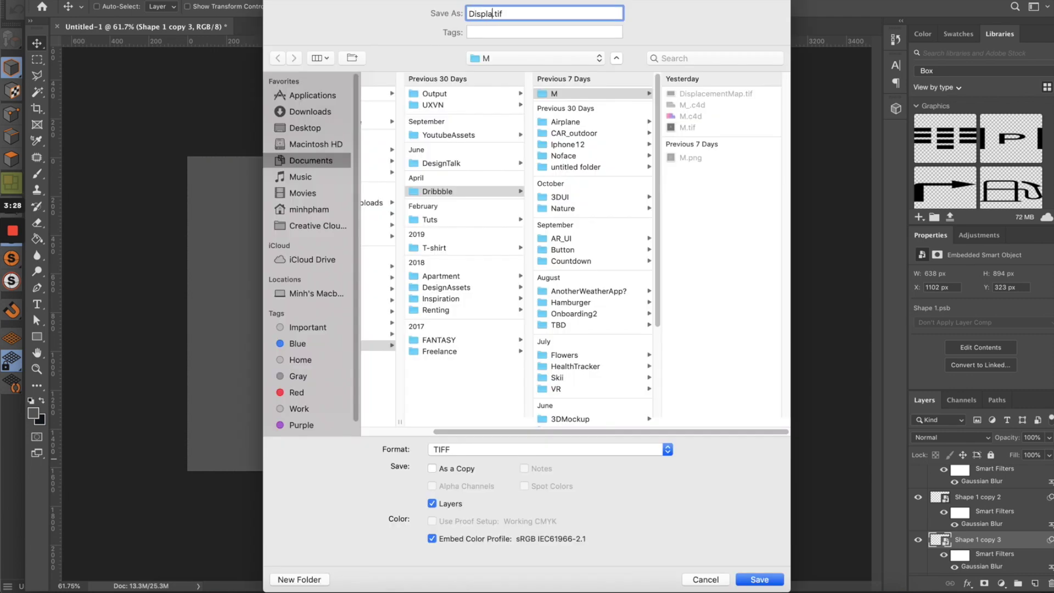
pyautogui.press('Return')
pyautogui.press('Return')
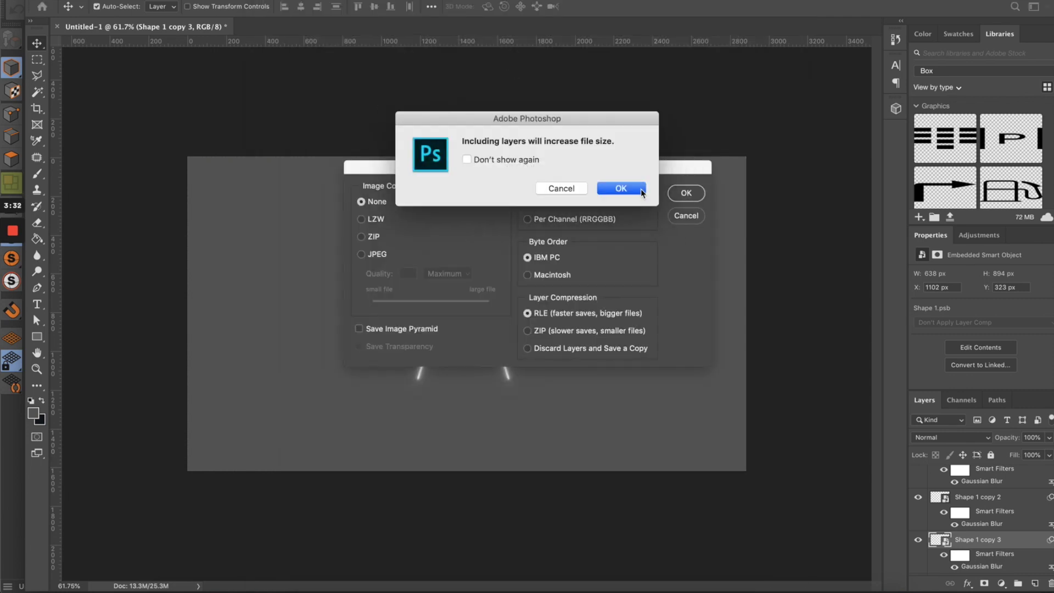
pyautogui.press('Return')
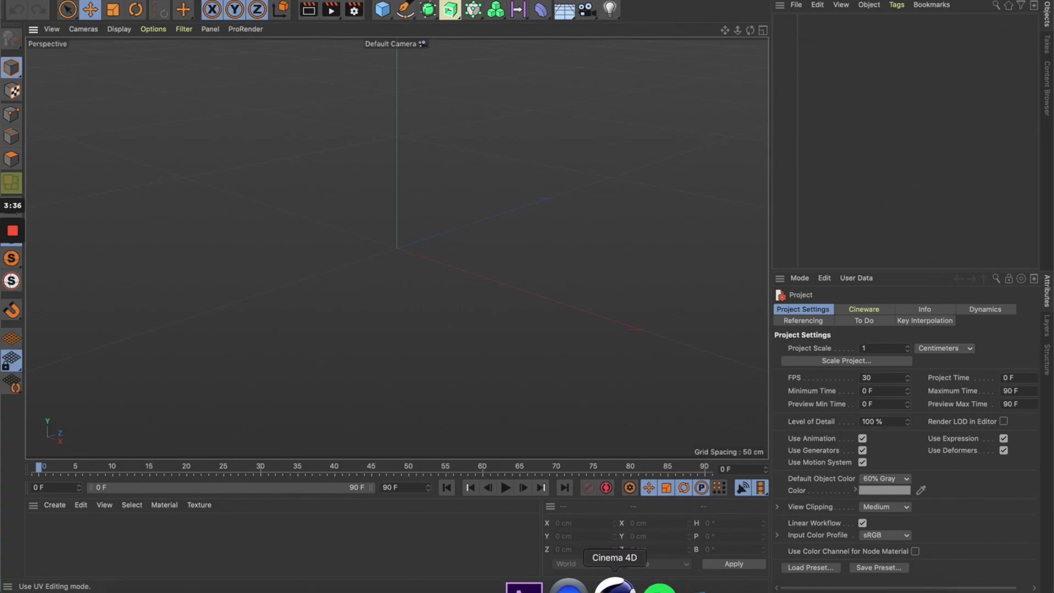
# Add a plane sized 1920 cm wide by 1080 cm high.
pyautogui.scroll(-5, 629, 264)
pyautogui.moveTo(383, 9); pyautogui.dragTo(528, 56)
pyautogui.click(873, 336)
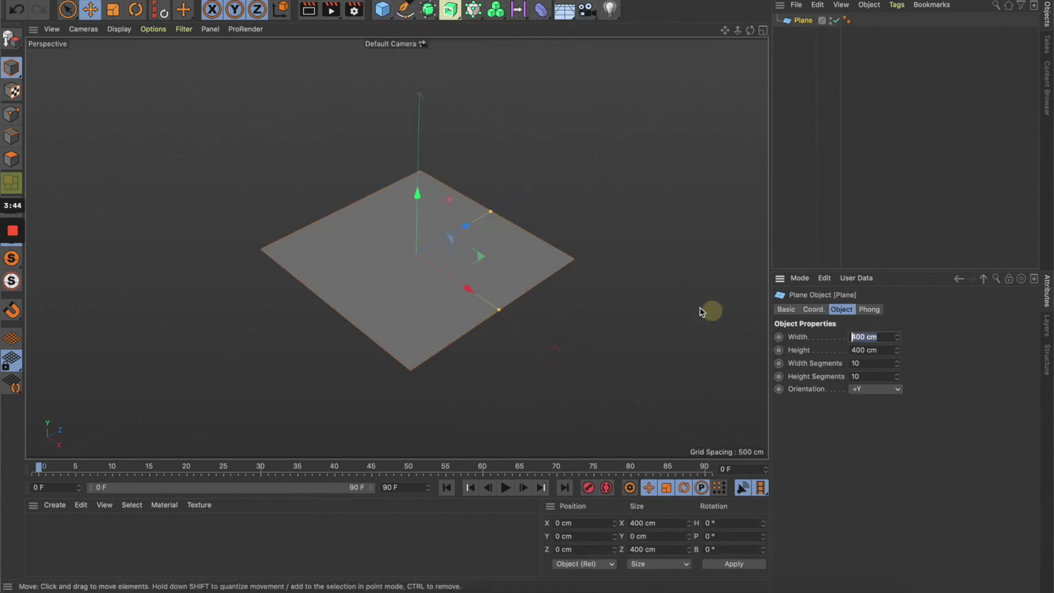
pyautogui.write('1920')
pyautogui.press('Return')
pyautogui.click(876, 351)
pyautogui.write('1080')
pyautogui.press('Return')
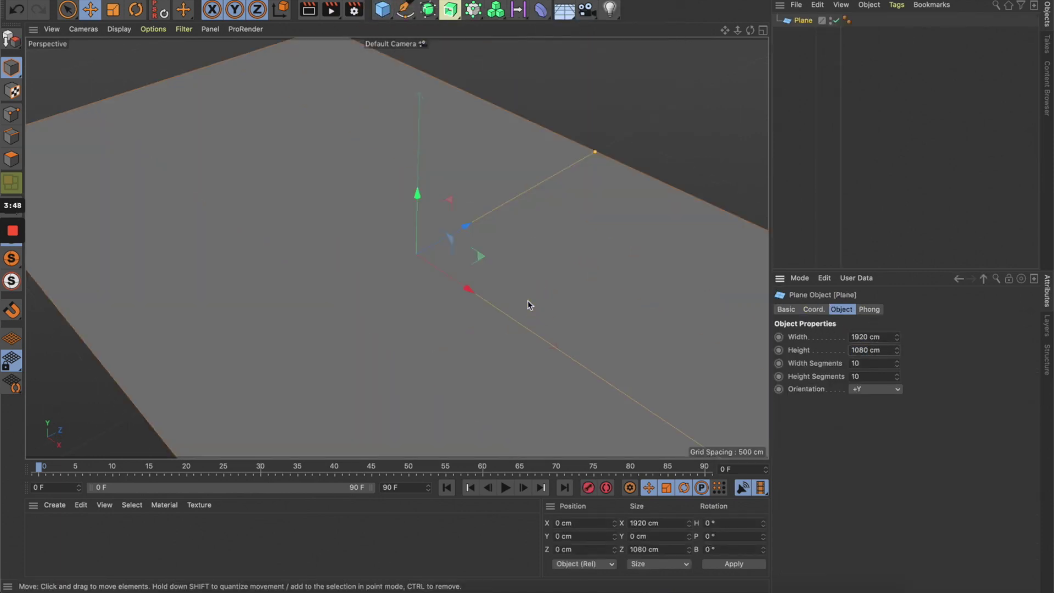
# Switch the viewport to Gouraud Shading with wireframe lines.
pyautogui.keyDown('alt'); pyautogui.moveTo(528, 301); pyautogui.dragTo(479, 318); pyautogui.keyUp('alt')
pyautogui.click(120, 29)
pyautogui.click(119, 29)
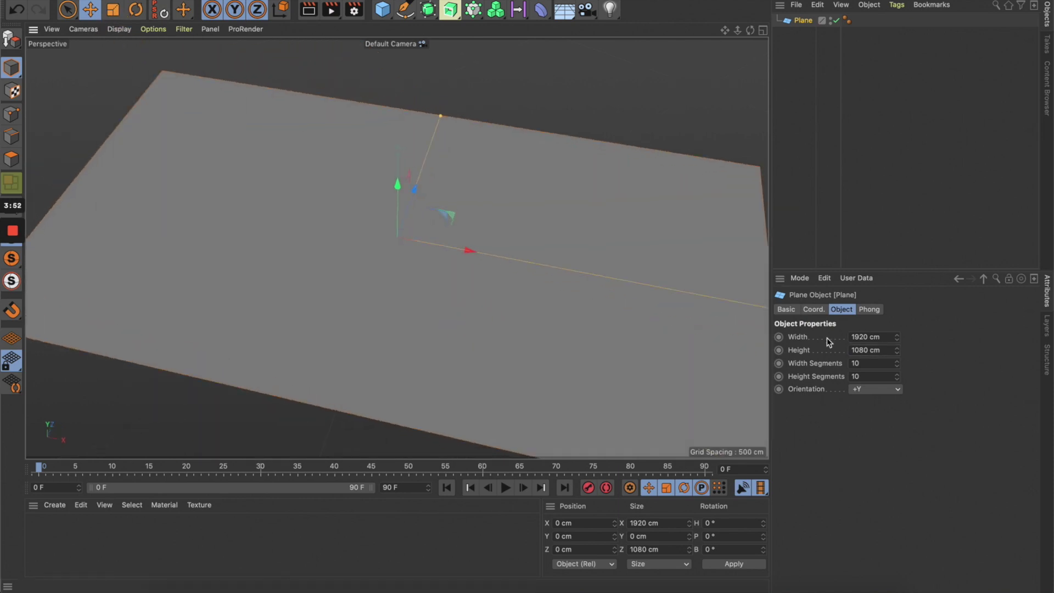
pyautogui.click(119, 29)
pyautogui.click(144, 61)
# Give the plane 80 width segments.
pyautogui.click(867, 363)
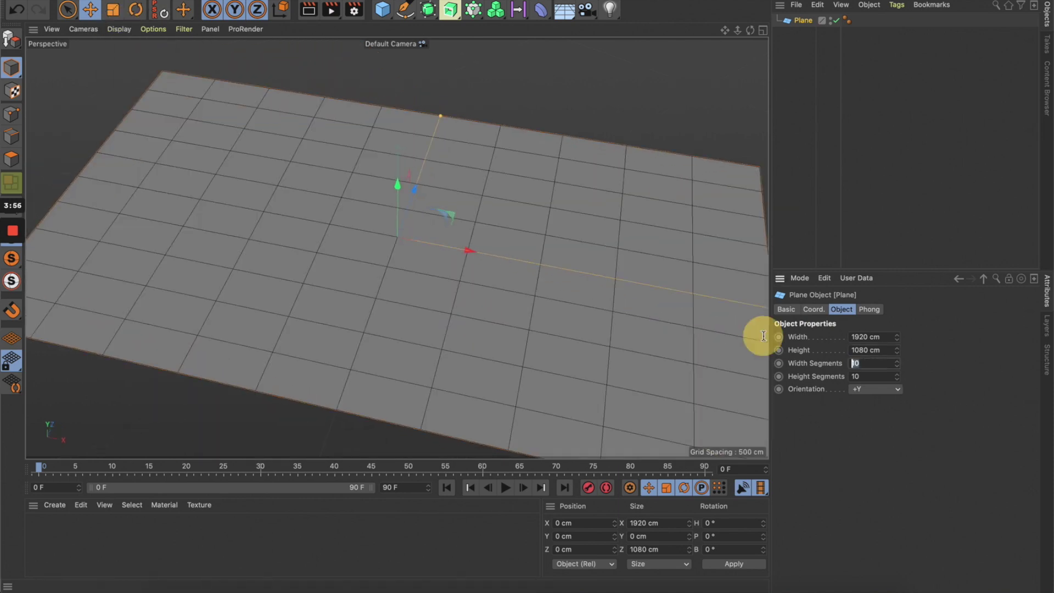
pyautogui.write('80')
pyautogui.press('Return')
pyautogui.press('Return')
pyautogui.keyDown('alt'); pyautogui.moveTo(559, 320); pyautogui.dragTo(554, 320); pyautogui.keyUp('alt')
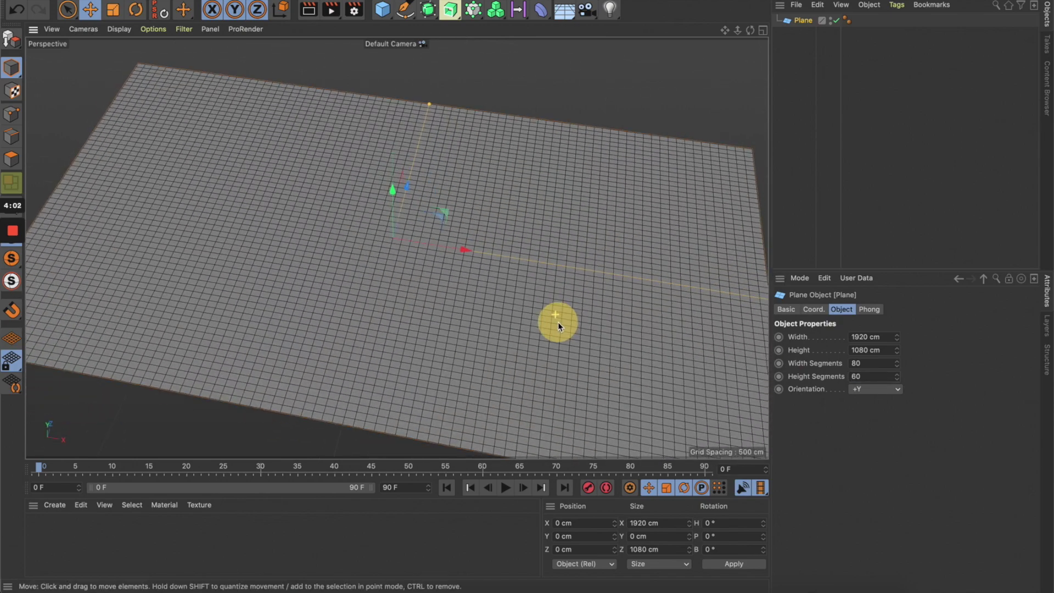
pyautogui.click(67, 509)
# Create material Mat with Displacement enabled, loading Displacement.tif without copying it to the project.
pyautogui.click(77, 366)
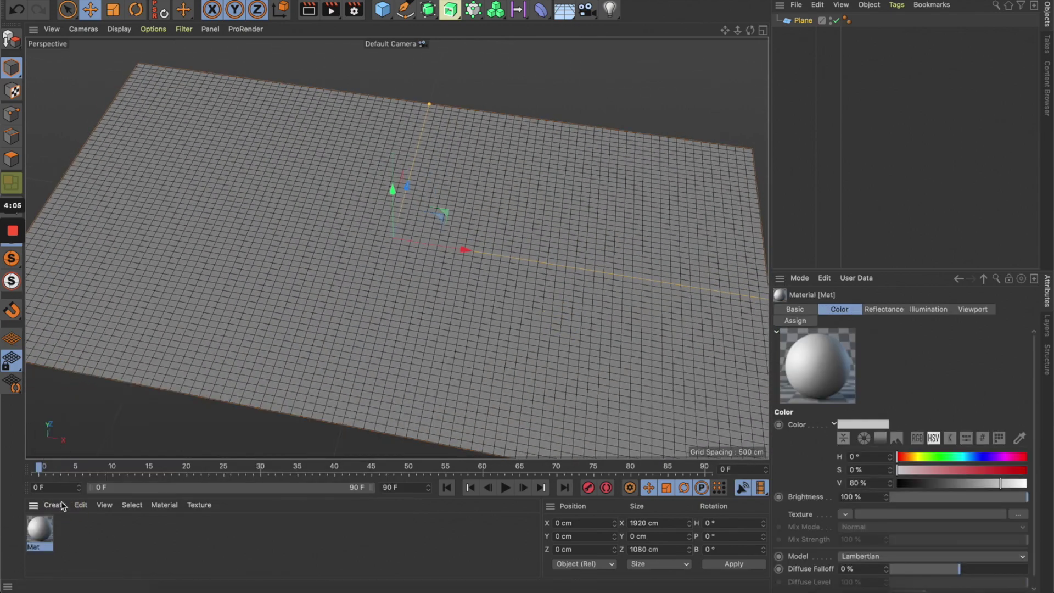
pyautogui.doubleClick(40, 528)
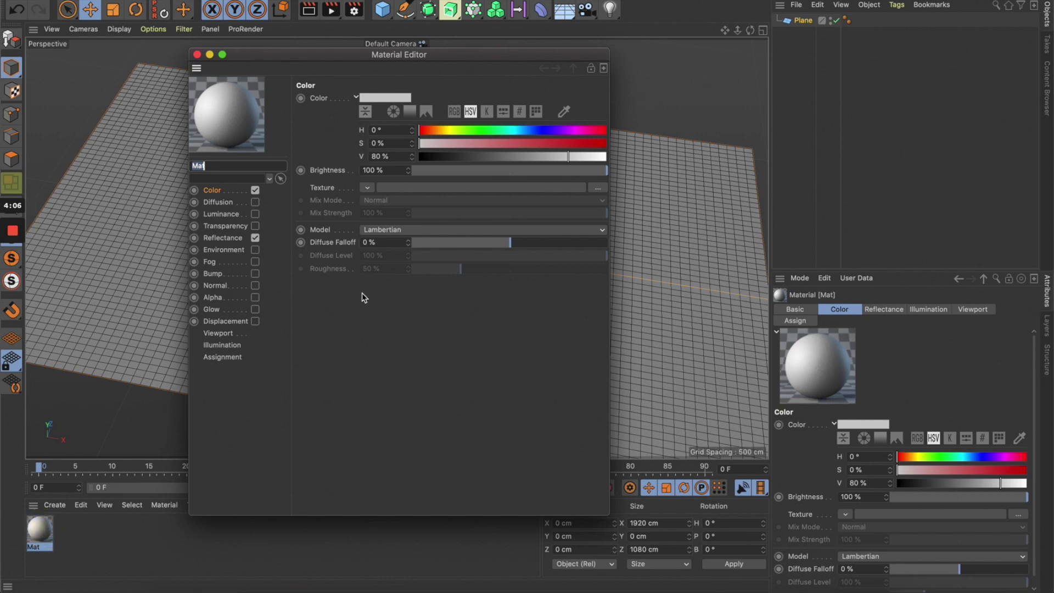
pyautogui.click(233, 322)
pyautogui.click(255, 321)
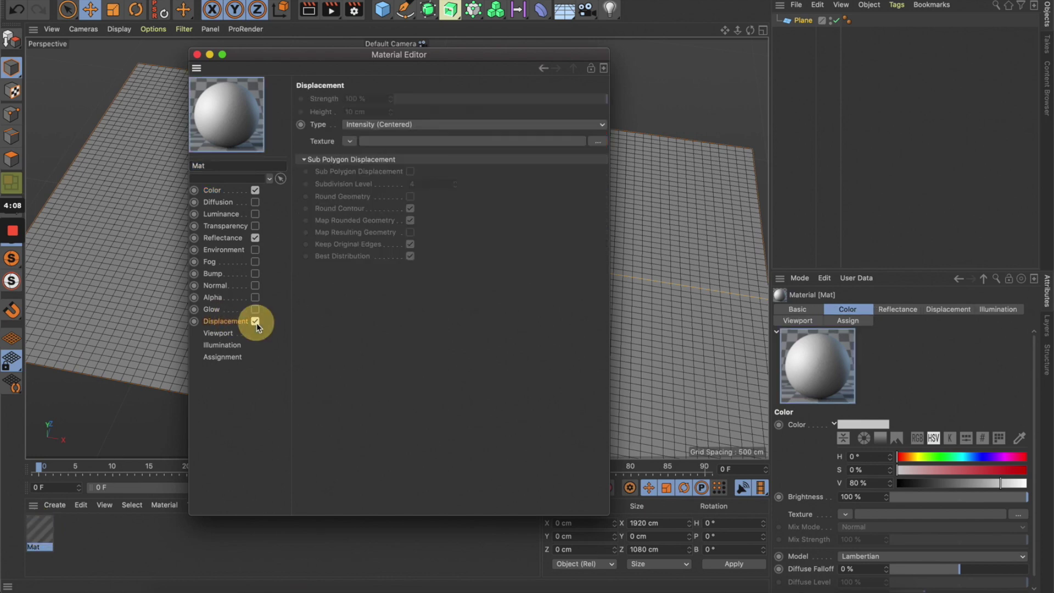
pyautogui.click(596, 143)
pyautogui.click(553, 113)
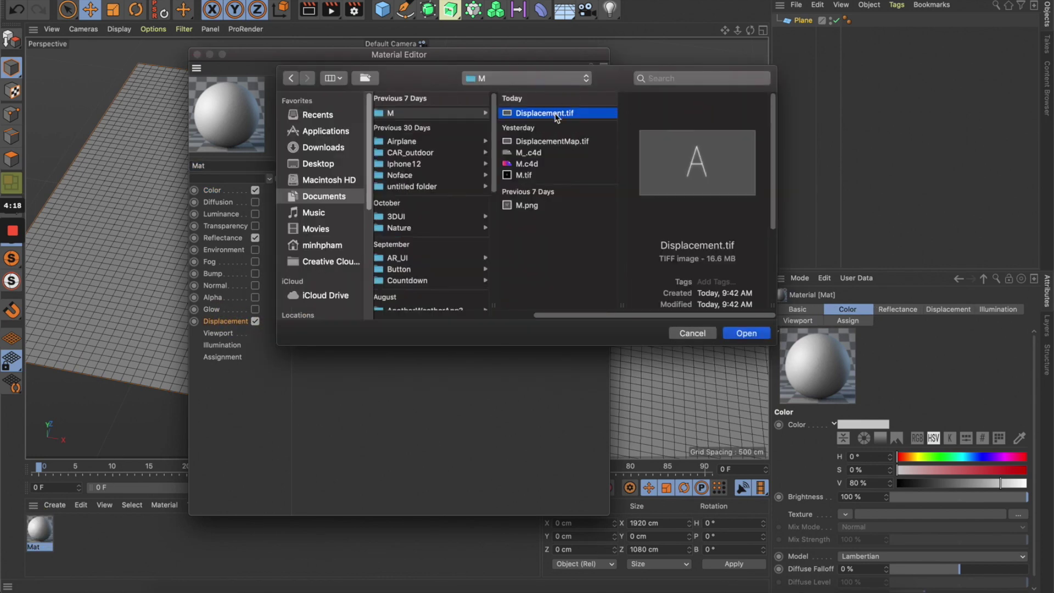
pyautogui.doubleClick(555, 114)
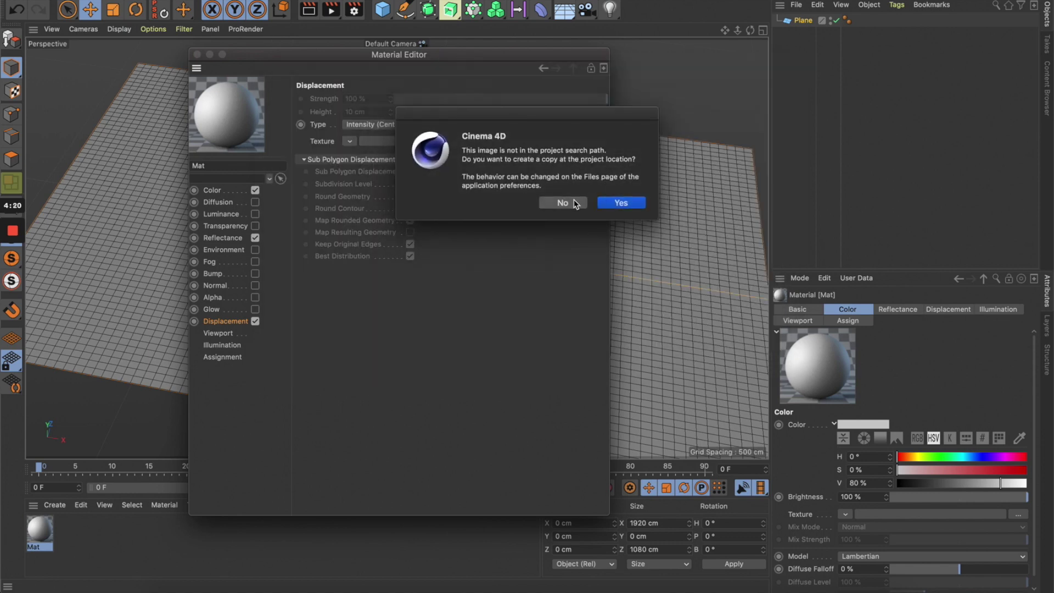
pyautogui.click(562, 202)
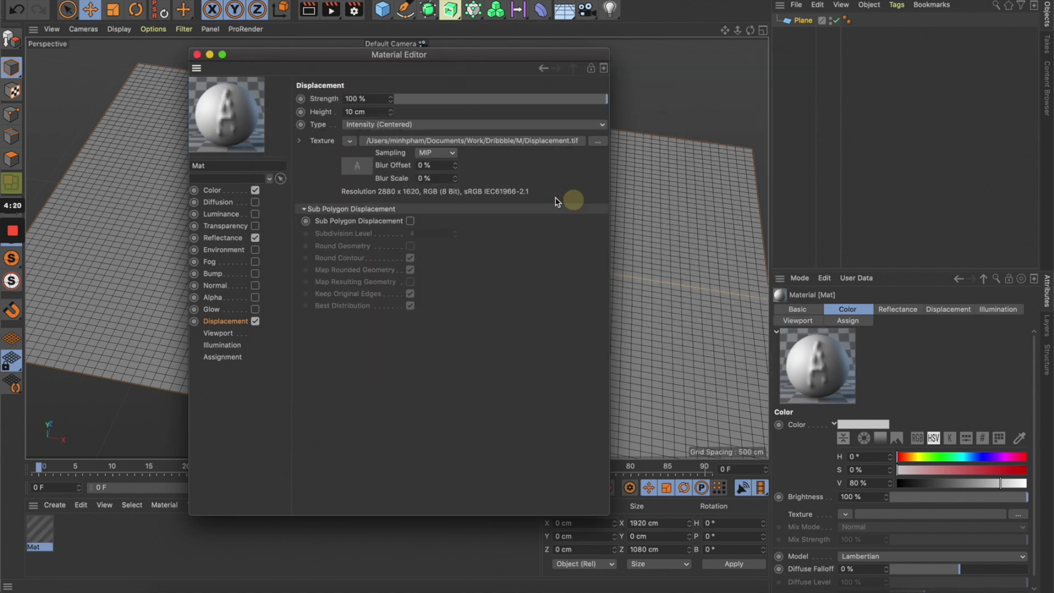
pyautogui.click(197, 54)
pyautogui.click(489, 242)
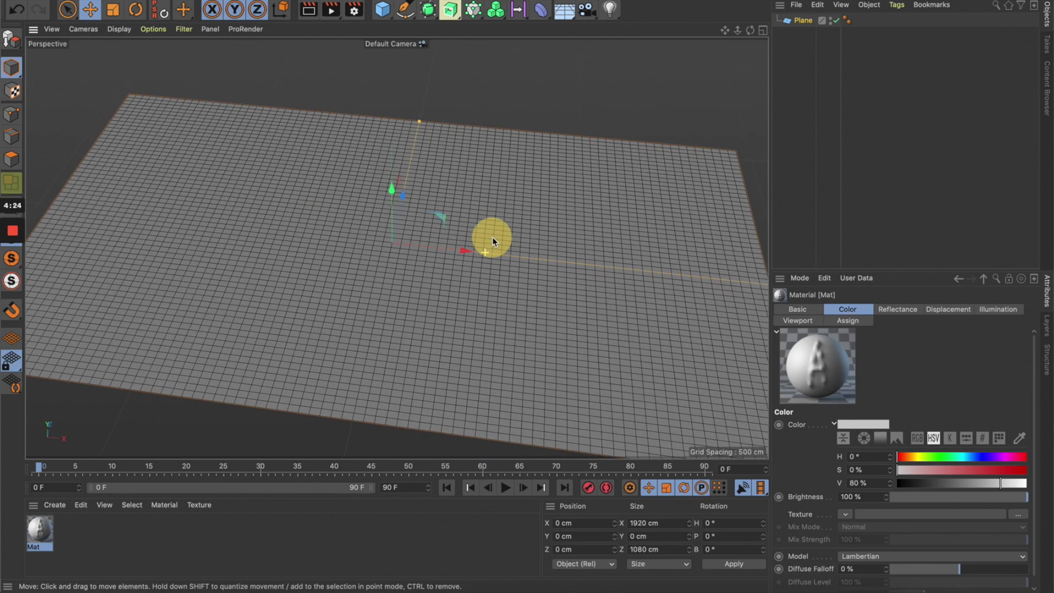
# Apply Mat to the Plane and nest a new Displacer under it.
pyautogui.moveTo(42, 535)
pyautogui.mouseDown()
pyautogui.moveTo(938, 42)
pyautogui.moveTo(896, 22)
pyautogui.moveTo(806, 22)
pyautogui.mouseUp()
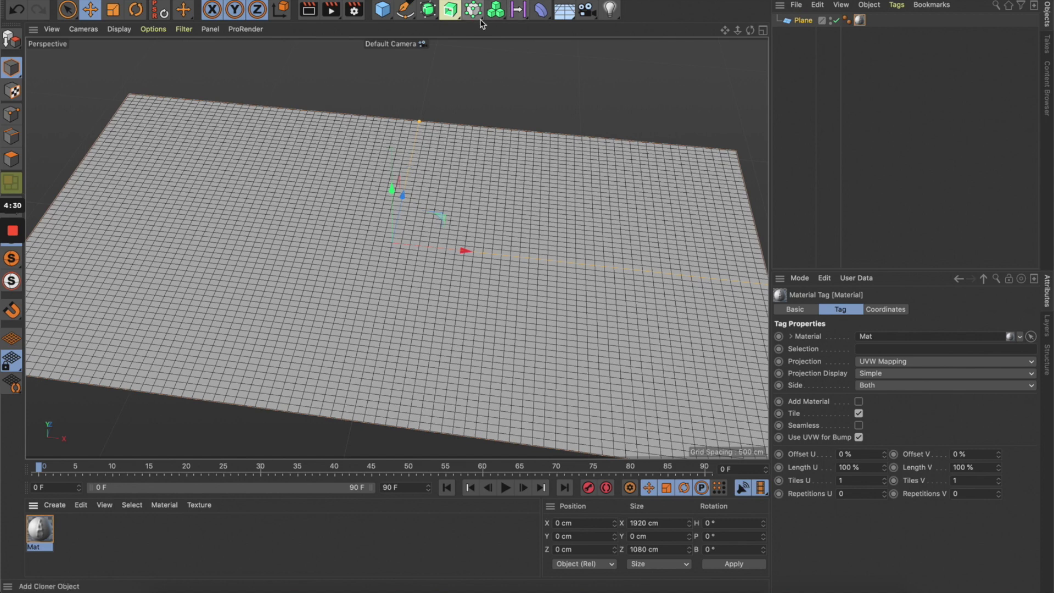
pyautogui.moveTo(548, 15); pyautogui.dragTo(604, 161)
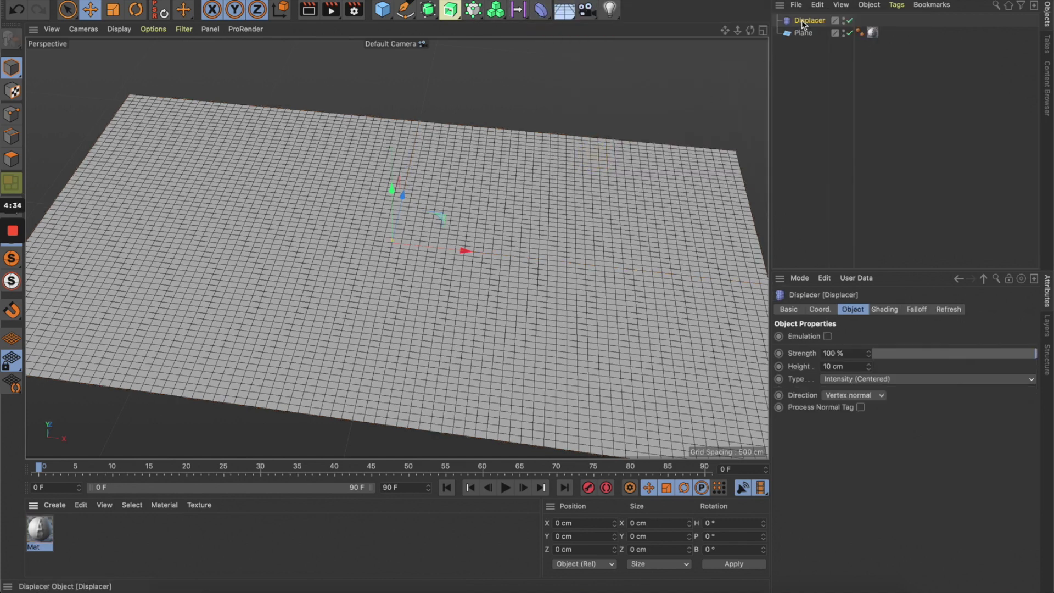
pyautogui.moveTo(804, 36); pyautogui.dragTo(805, 36)
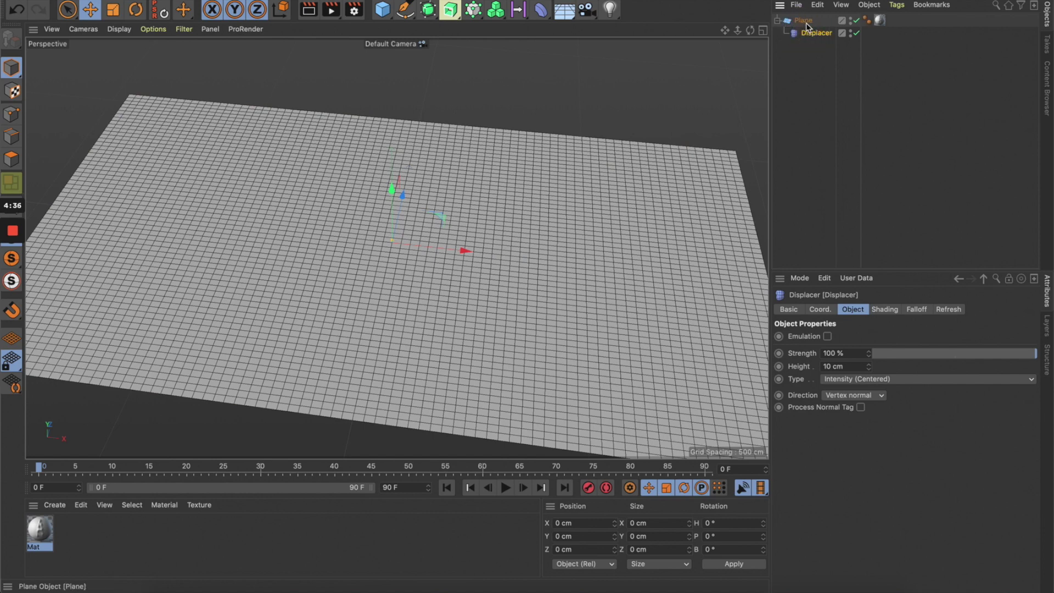
# Set the Displacer's shading channel to Displacement and link the Plane's Mat tag.
pyautogui.click(816, 34)
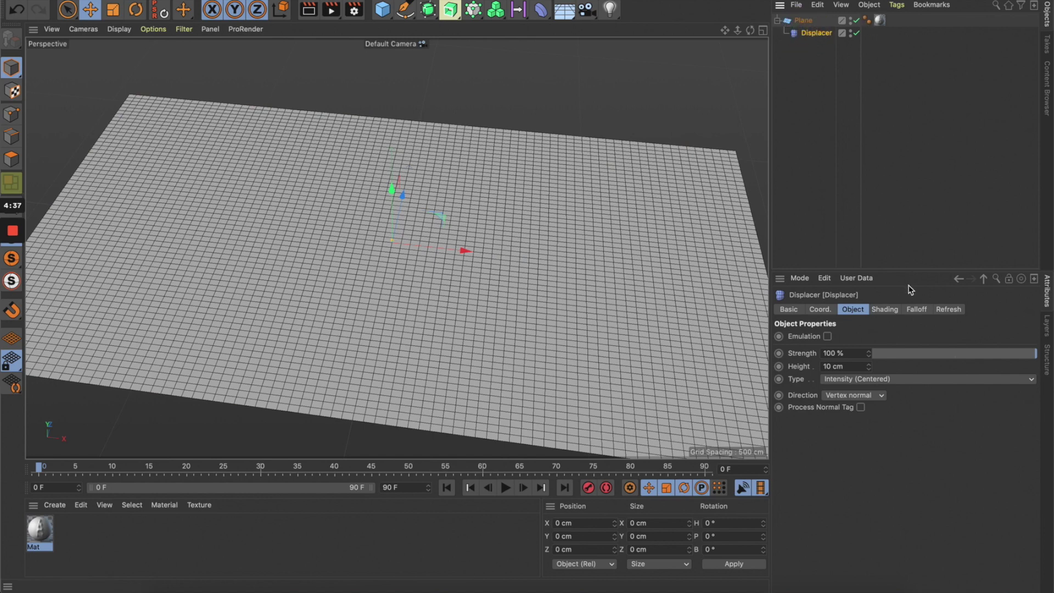
pyautogui.click(886, 310)
pyautogui.click(883, 335)
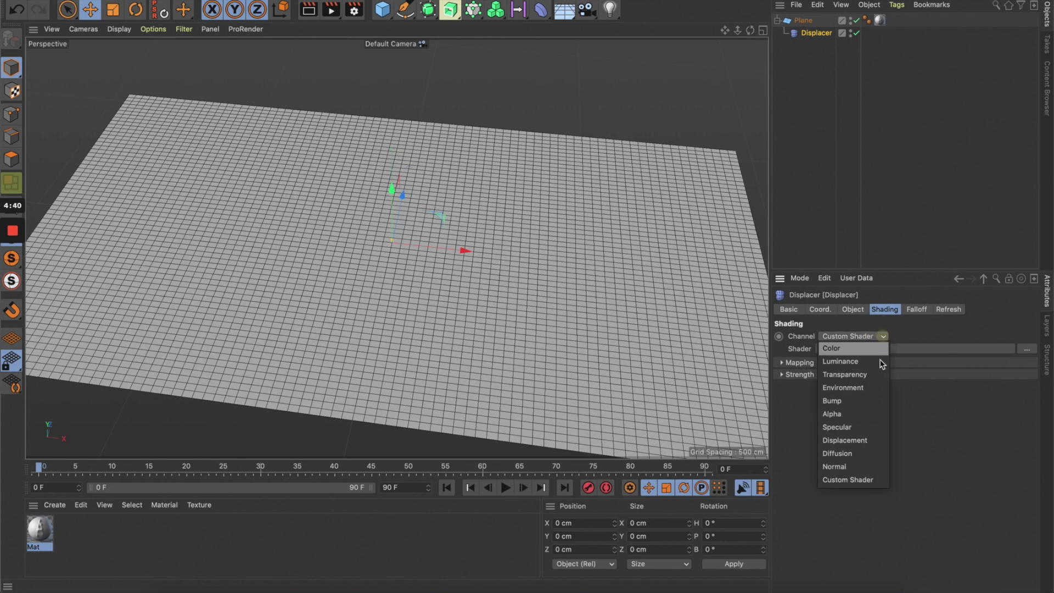
pyautogui.click(868, 444)
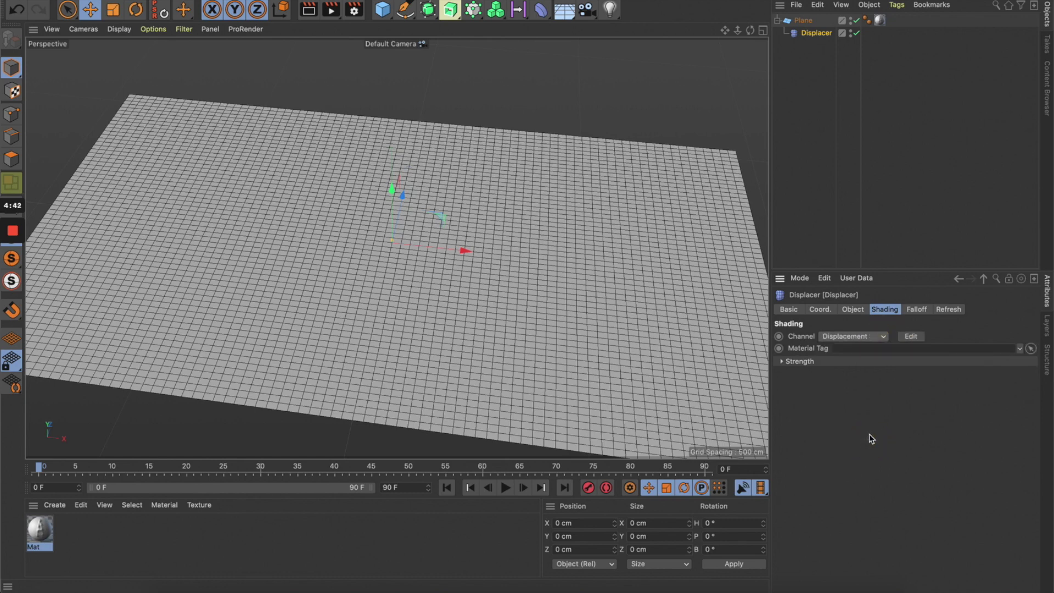
pyautogui.moveTo(880, 21); pyautogui.dragTo(865, 348)
pyautogui.click(614, 113)
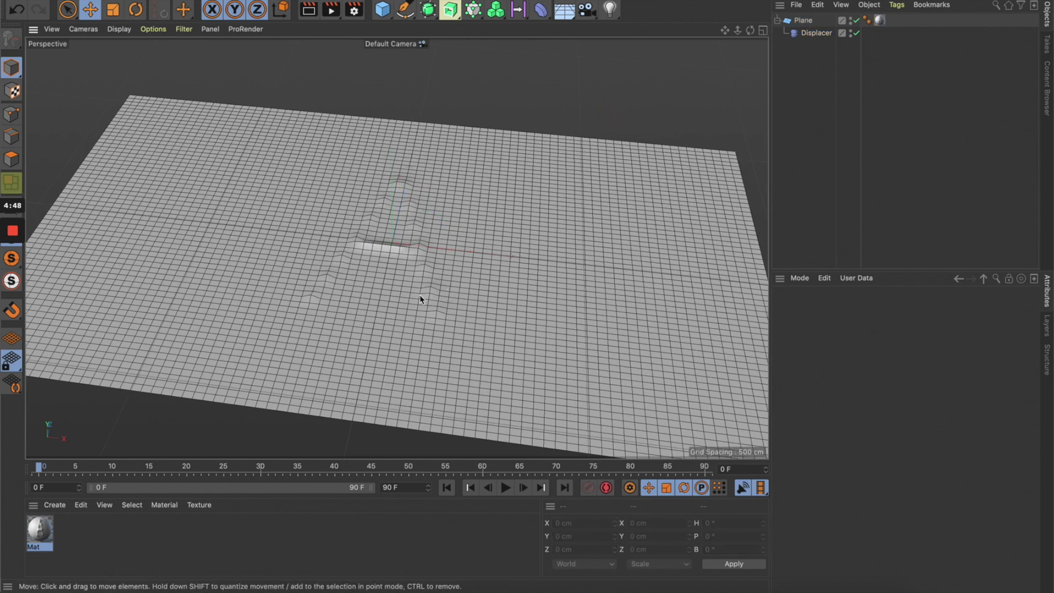
# Set the Displacer's height to 20 cm.
pyautogui.click(814, 33)
pyautogui.click(853, 309)
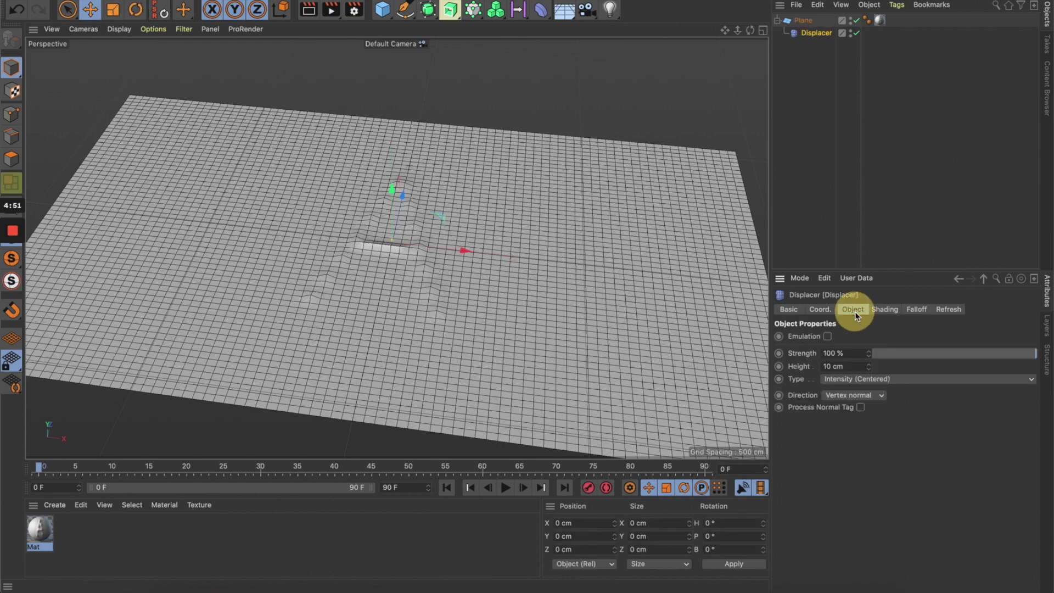
pyautogui.doubleClick(857, 367)
pyautogui.write('20')
pyautogui.press('Return')
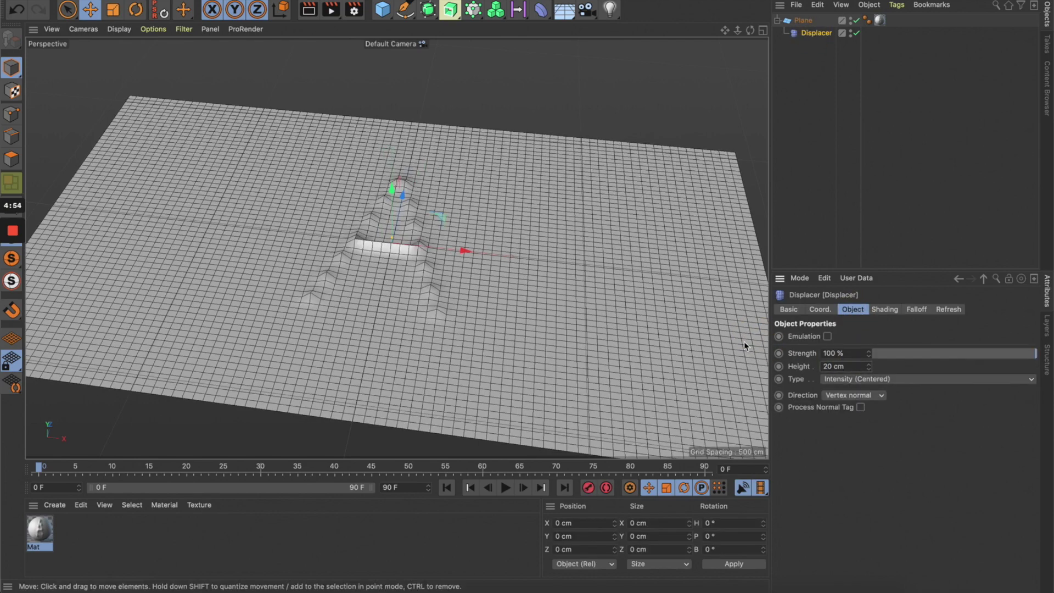
pyautogui.moveTo(521, 179)
pyautogui.keyDown('alt'); pyautogui.mouseDown()
pyautogui.moveTo(518, 148)
pyautogui.moveTo(527, 160)
pyautogui.mouseUp(); pyautogui.keyUp('alt')
pyautogui.scroll(3, 388, 246)
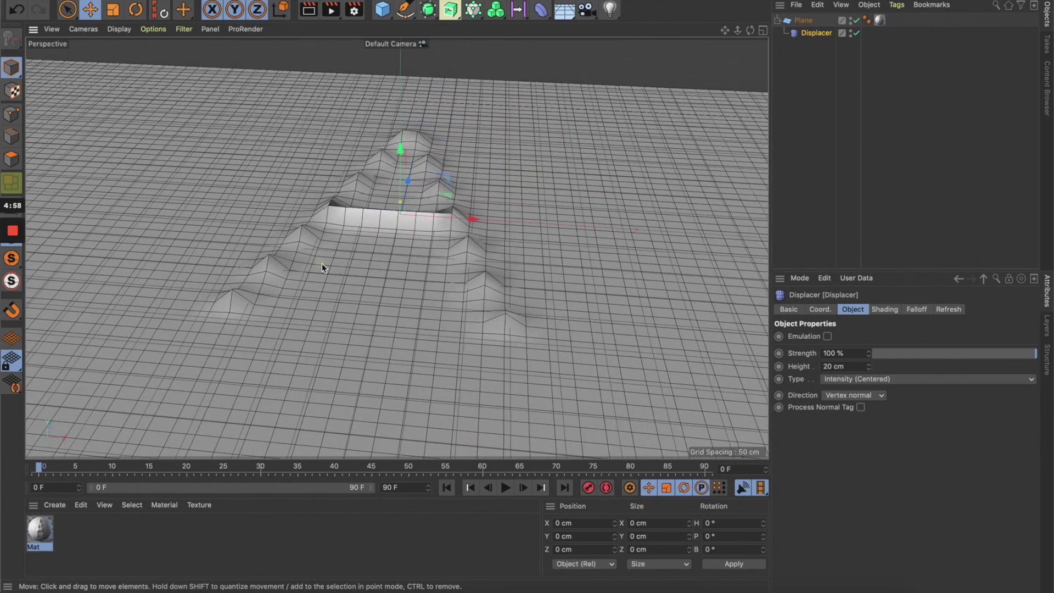
pyautogui.moveTo(322, 268)
pyautogui.keyDown('alt'); pyautogui.mouseDown()
pyautogui.moveTo(433, 252)
pyautogui.moveTo(268, 278)
pyautogui.moveTo(270, 264)
pyautogui.moveTo(332, 255)
pyautogui.mouseUp(); pyautogui.keyUp('alt')
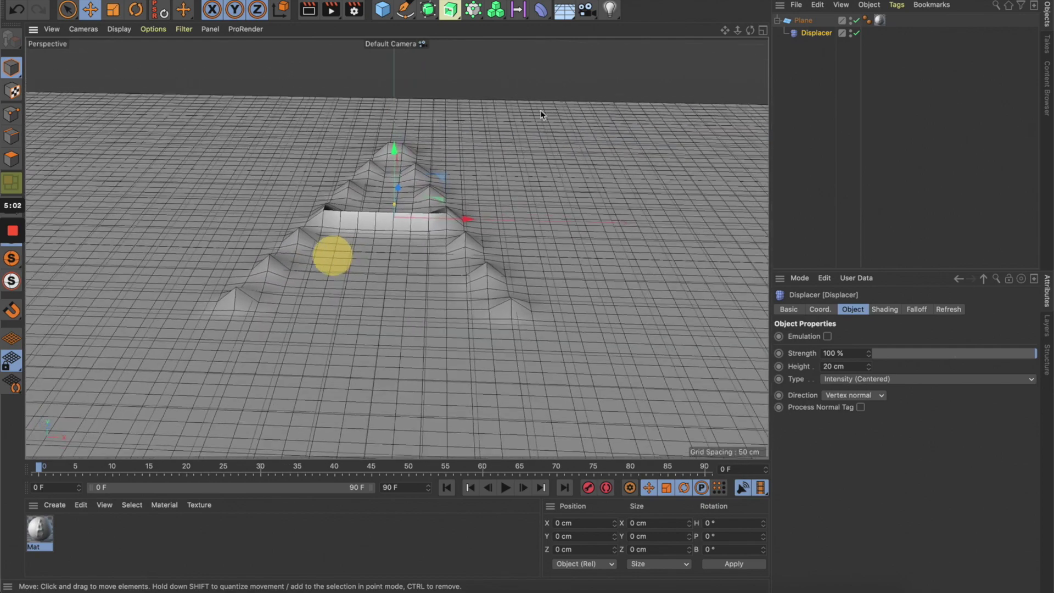
pyautogui.click(582, 75)
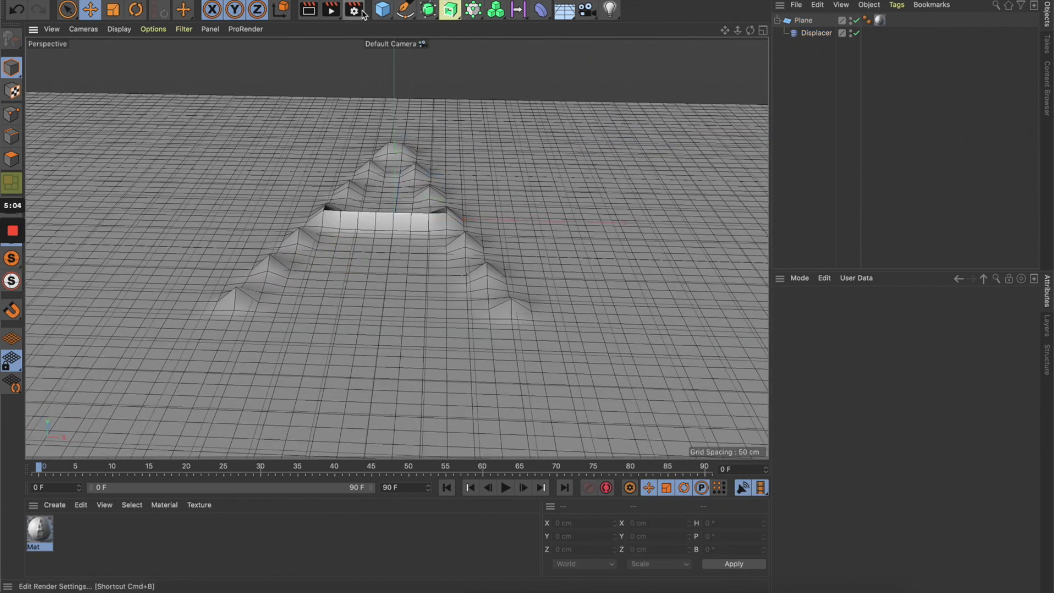
# Add a Subdivision Surface and place the Plane inside it.
pyautogui.moveTo(435, 20); pyautogui.dragTo(483, 45)
pyautogui.moveTo(803, 32); pyautogui.dragTo(804, 19)
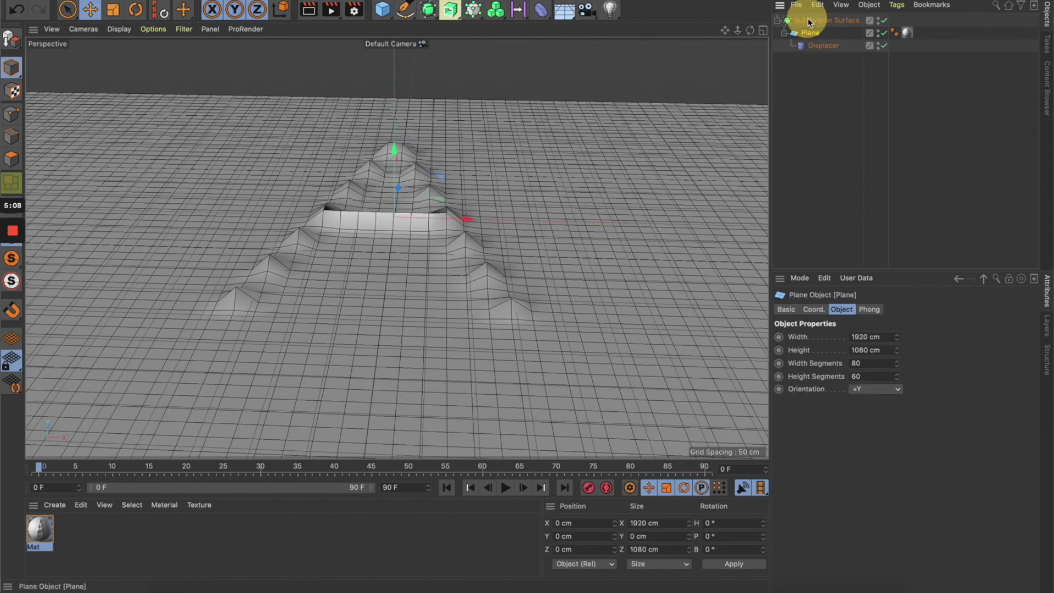
pyautogui.click(660, 75)
pyautogui.keyDown('alt'); pyautogui.moveTo(635, 89); pyautogui.dragTo(618, 103); pyautogui.keyUp('alt')
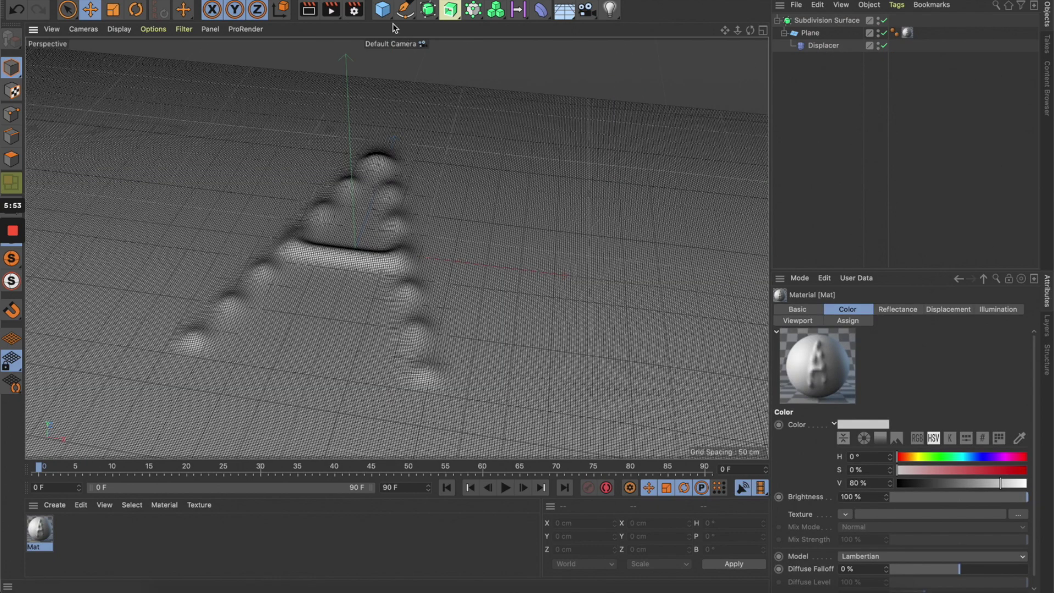
# Group the Subdivision Surface and the Displacer under a new Null.
pyautogui.moveTo(386, 20); pyautogui.dragTo(420, 27)
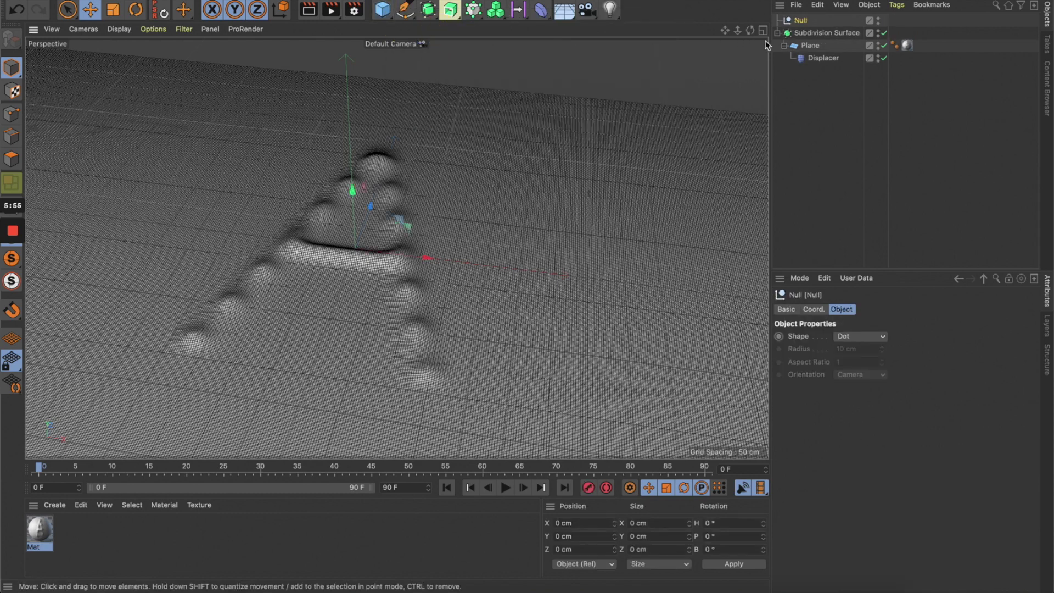
pyautogui.click(795, 37)
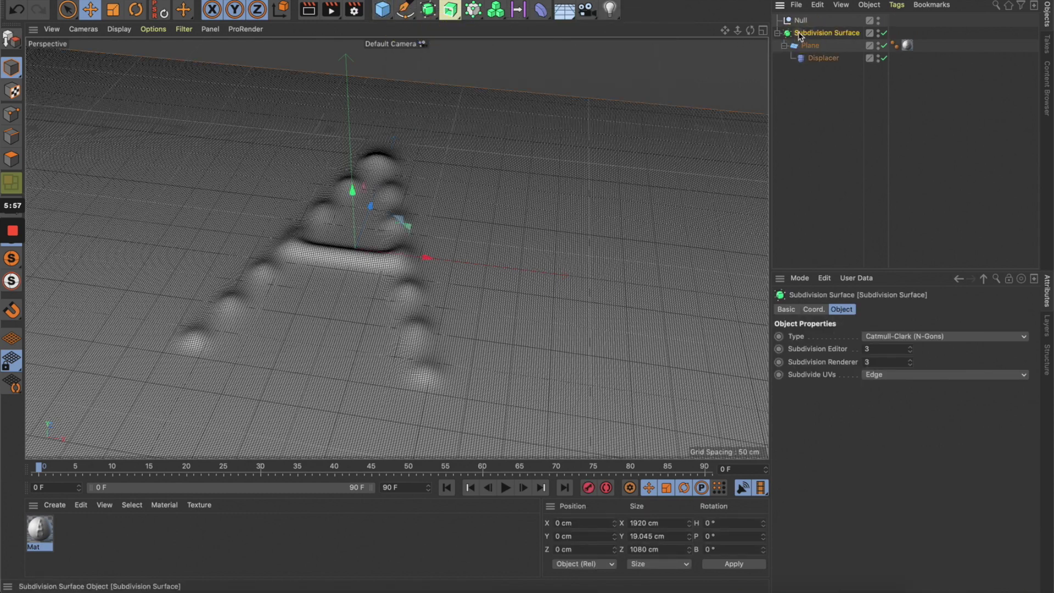
pyautogui.moveTo(801, 23); pyautogui.dragTo(800, 21)
pyautogui.click(826, 58)
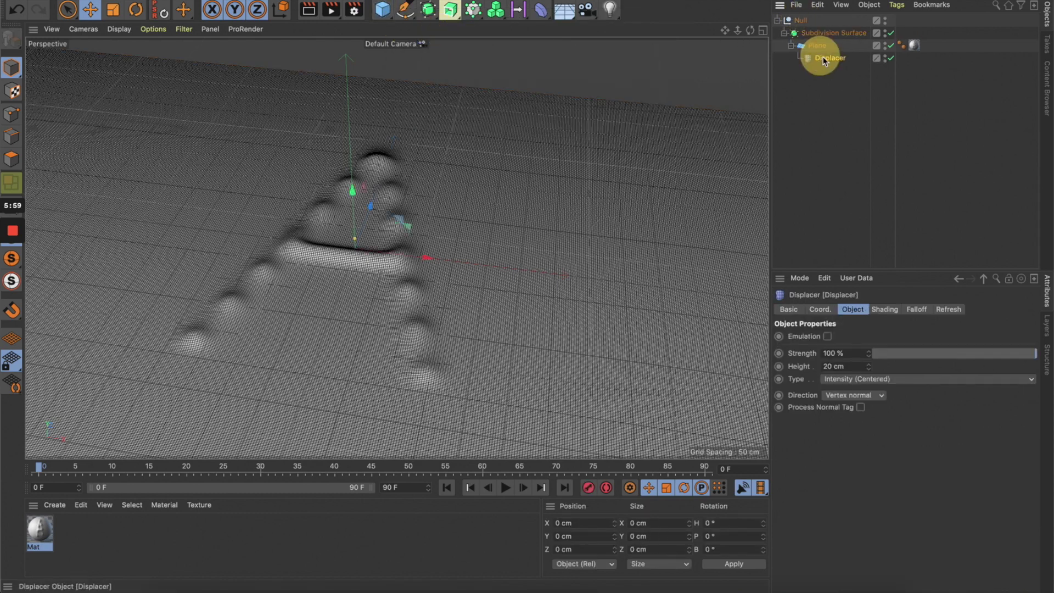
pyautogui.moveTo(833, 61); pyautogui.dragTo(802, 23)
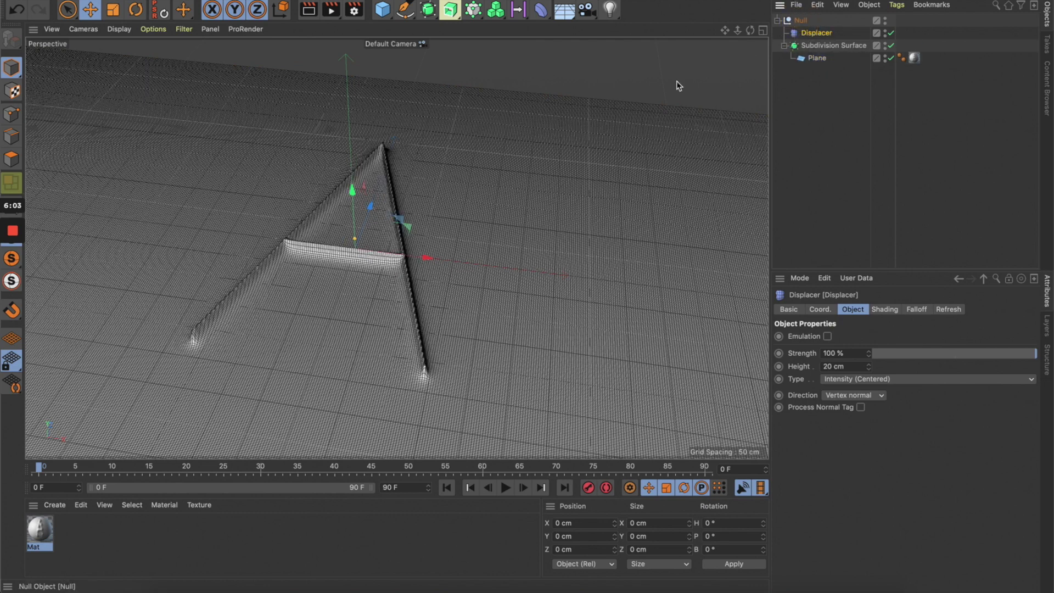
pyautogui.click(640, 77)
pyautogui.keyDown('alt'); pyautogui.moveTo(212, 319); pyautogui.dragTo(321, 233); pyautogui.keyUp('alt')
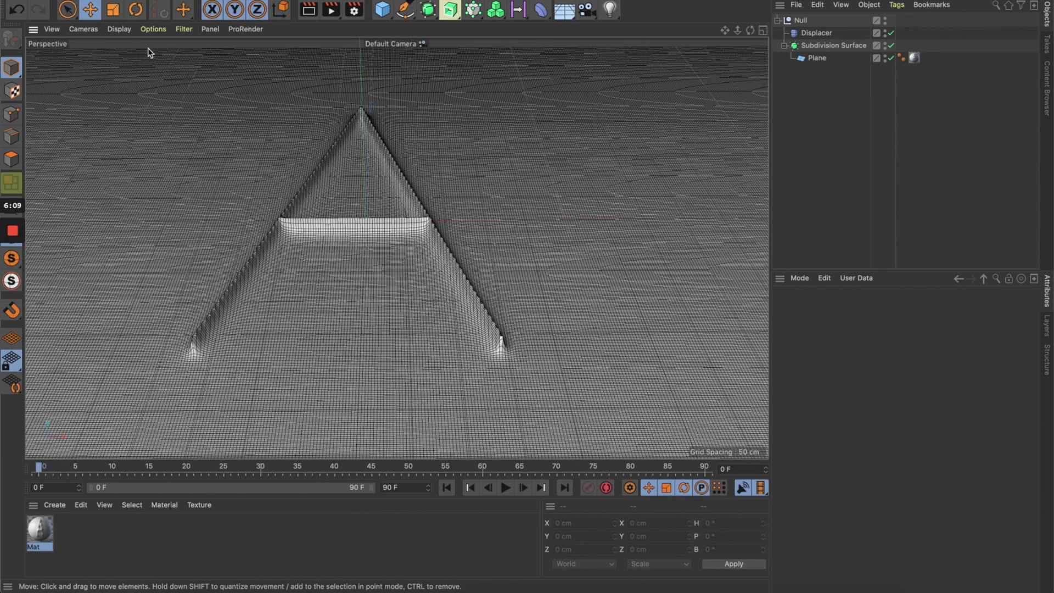
# Switch the viewport to smooth shading without lines and open Mat for editing.
pyautogui.click(119, 29)
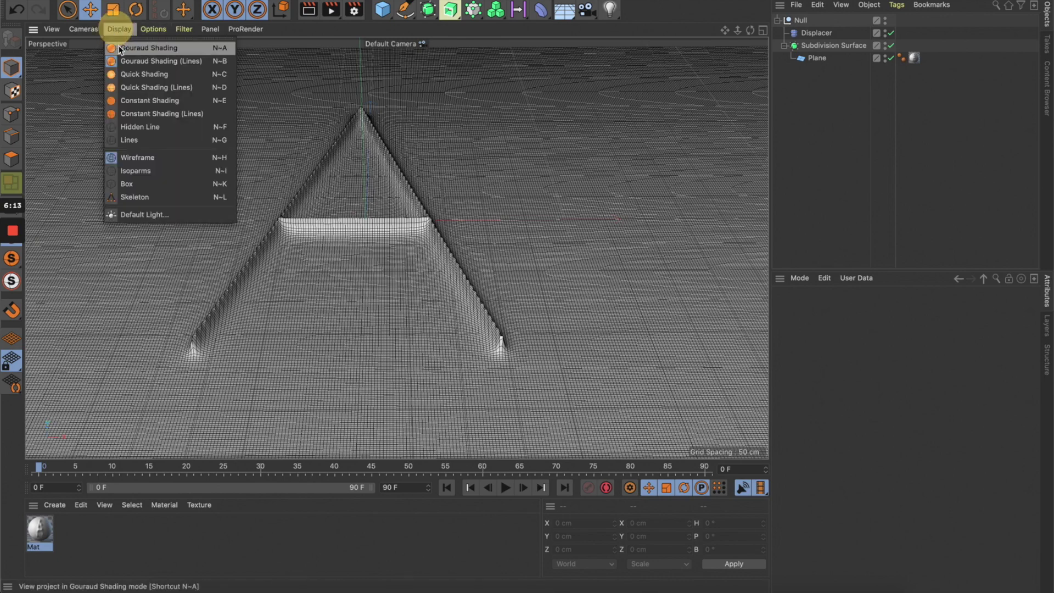
pyautogui.click(119, 46)
pyautogui.keyDown('alt'); pyautogui.moveTo(548, 216); pyautogui.dragTo(308, 225); pyautogui.keyUp('alt')
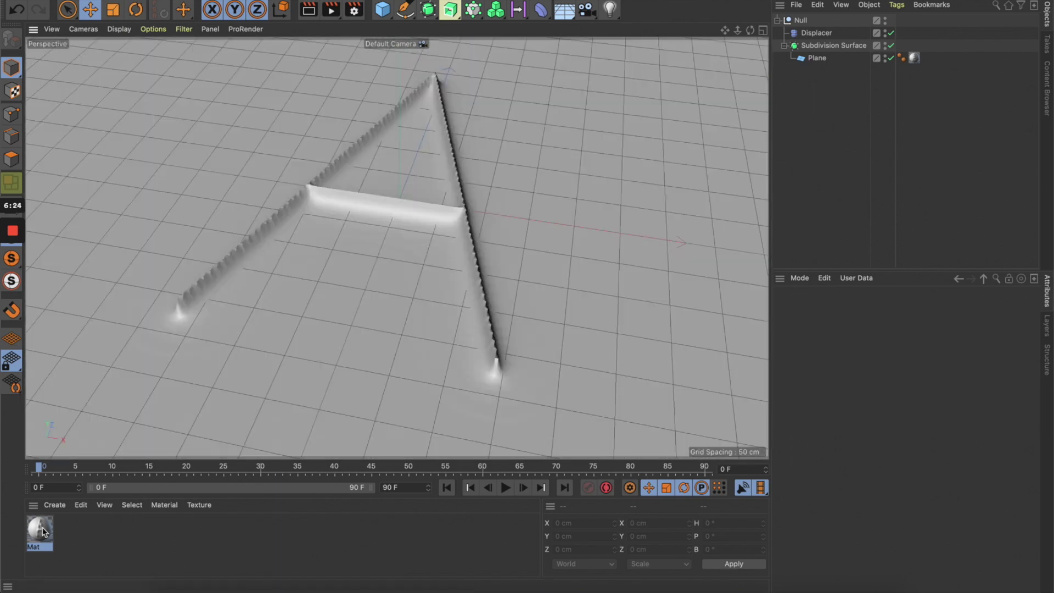
pyautogui.doubleClick(43, 531)
pyautogui.moveTo(492, 57); pyautogui.dragTo(905, 43)
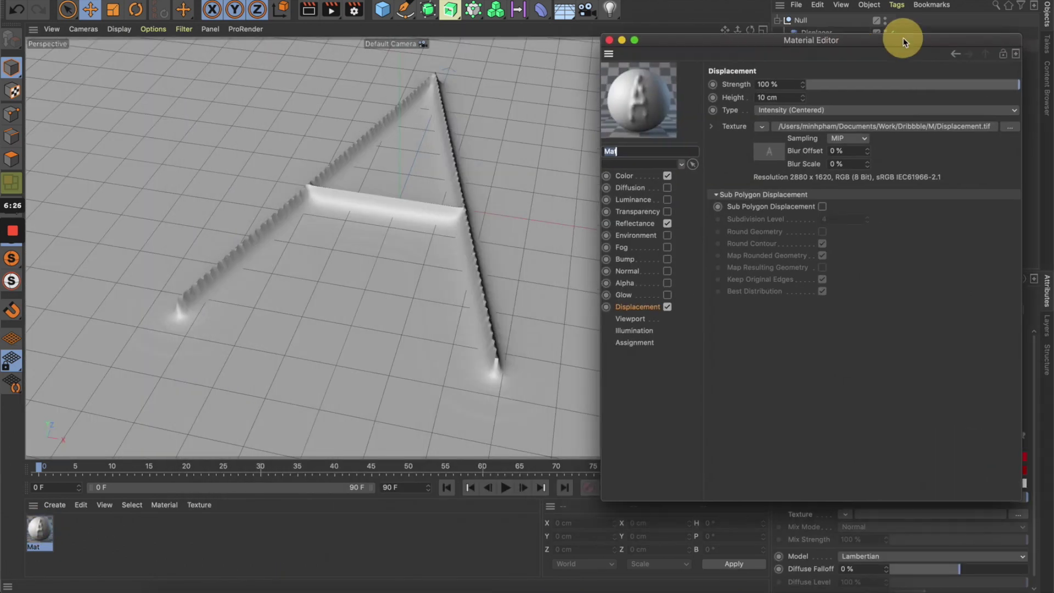
pyautogui.moveTo(513, 219)
pyautogui.keyDown('alt'); pyautogui.mouseDown()
pyautogui.moveTo(498, 239)
pyautogui.moveTo(498, 215)
pyautogui.mouseUp(); pyautogui.keyUp('alt')
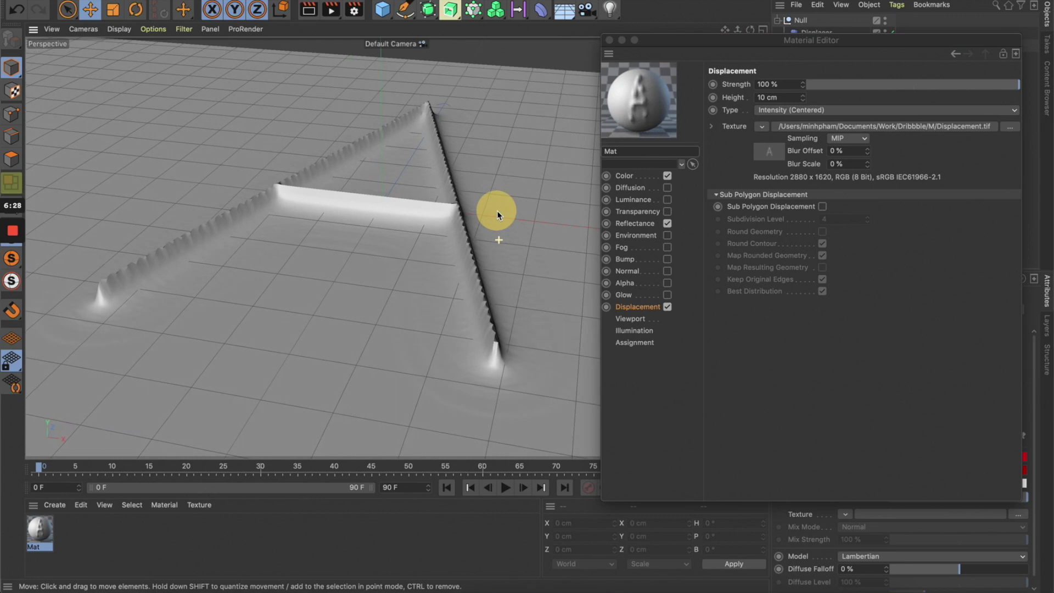
# Set Mat's displacement sampling to SAT with a 4 % blur offset.
pyautogui.click(859, 144)
pyautogui.click(846, 237)
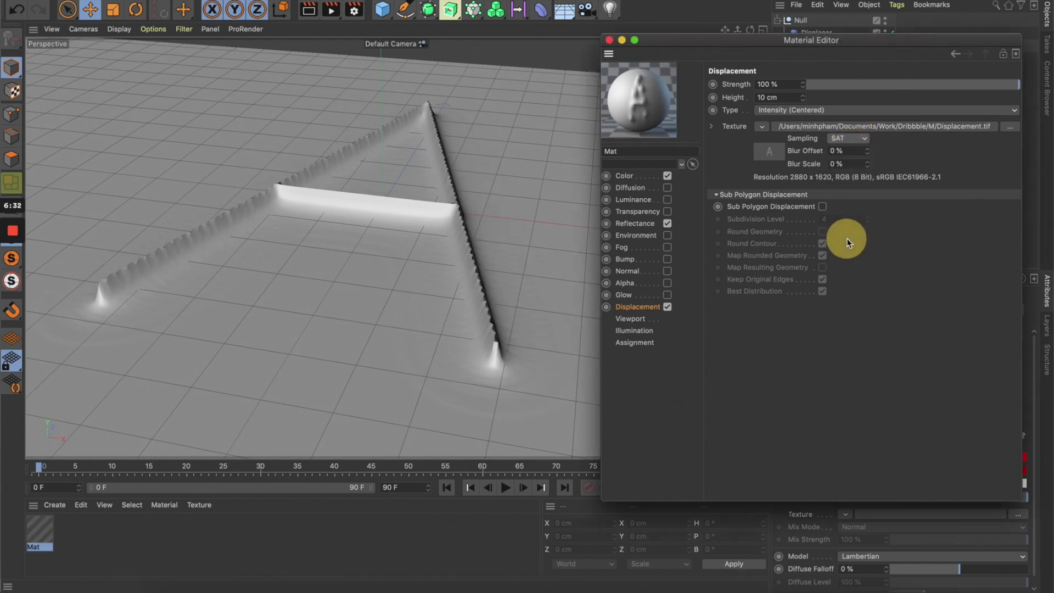
pyautogui.click(388, 282)
pyautogui.click(848, 151)
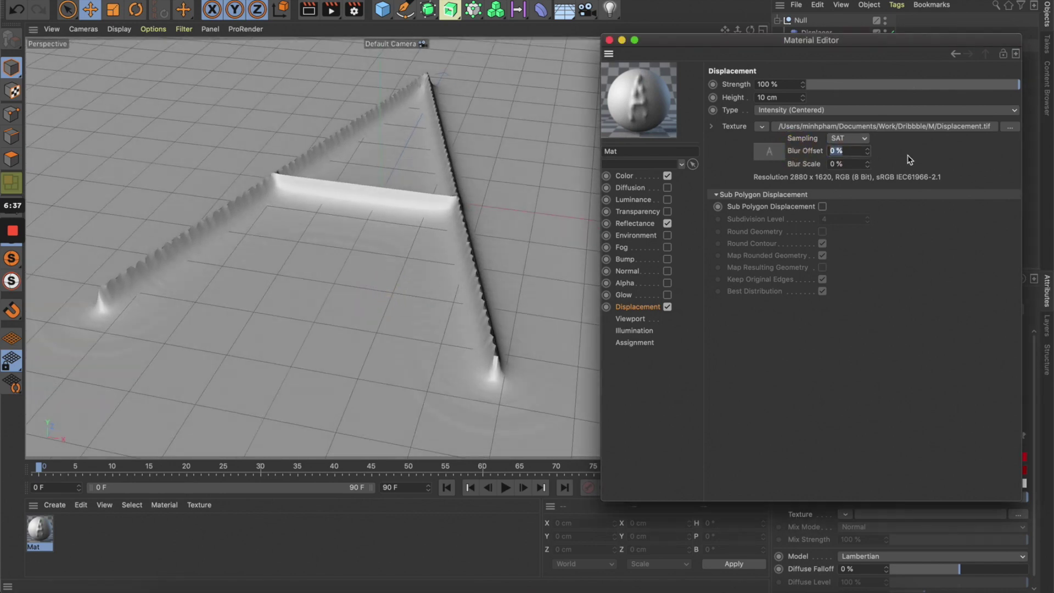
pyautogui.press('Return')
pyautogui.keyDown('alt'); pyautogui.moveTo(470, 242); pyautogui.dragTo(451, 254); pyautogui.keyUp('alt')
pyautogui.click(794, 150)
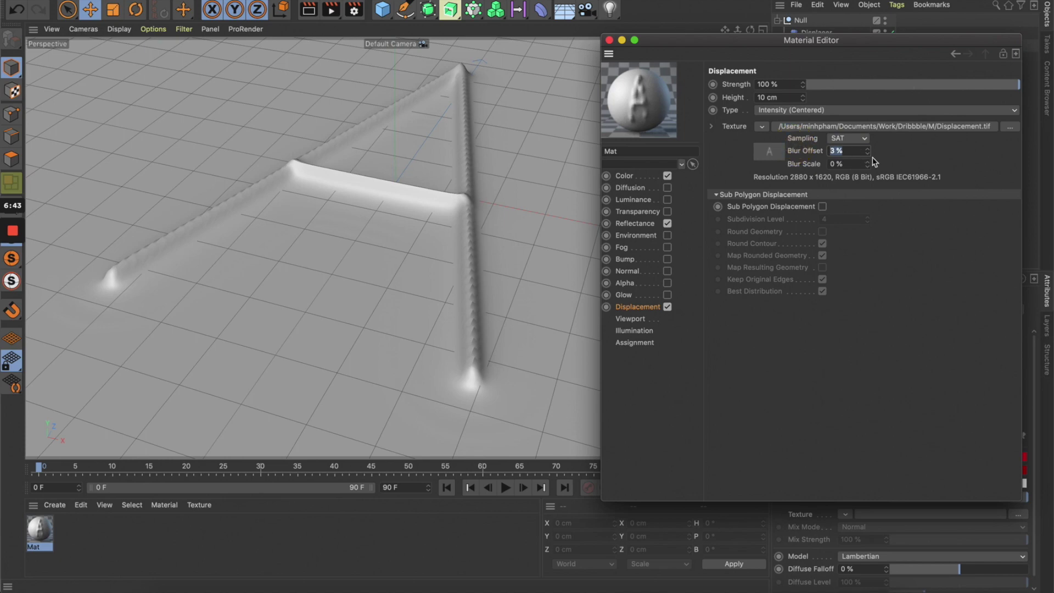
pyautogui.write('4')
pyautogui.click(901, 158)
pyautogui.keyDown('alt'); pyautogui.moveTo(575, 216); pyautogui.dragTo(400, 260); pyautogui.keyUp('alt')
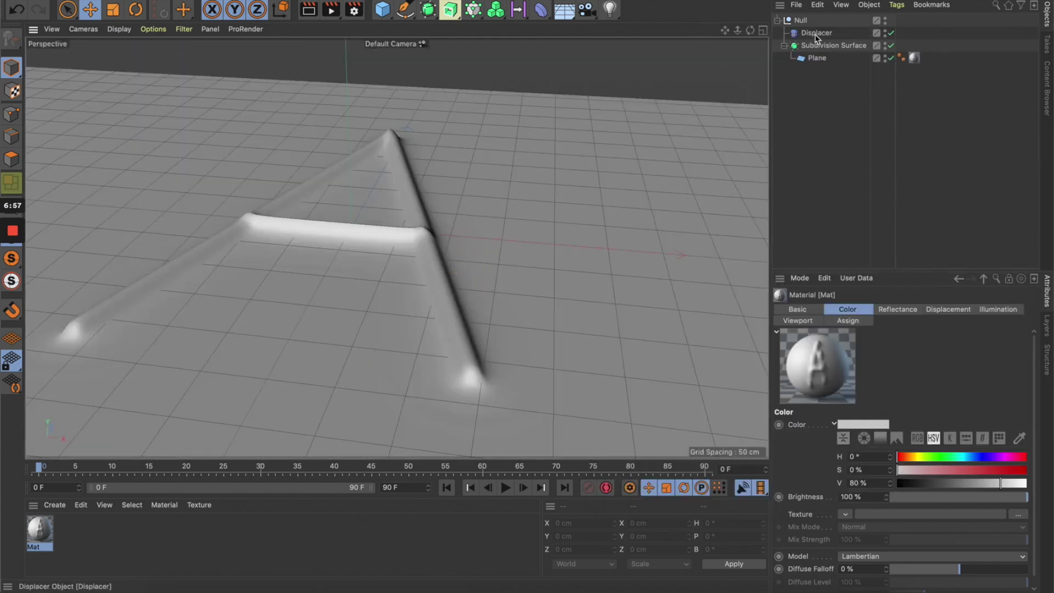
# Raise the Displacer's height from 20 cm to 30 cm.
pyautogui.click(816, 33)
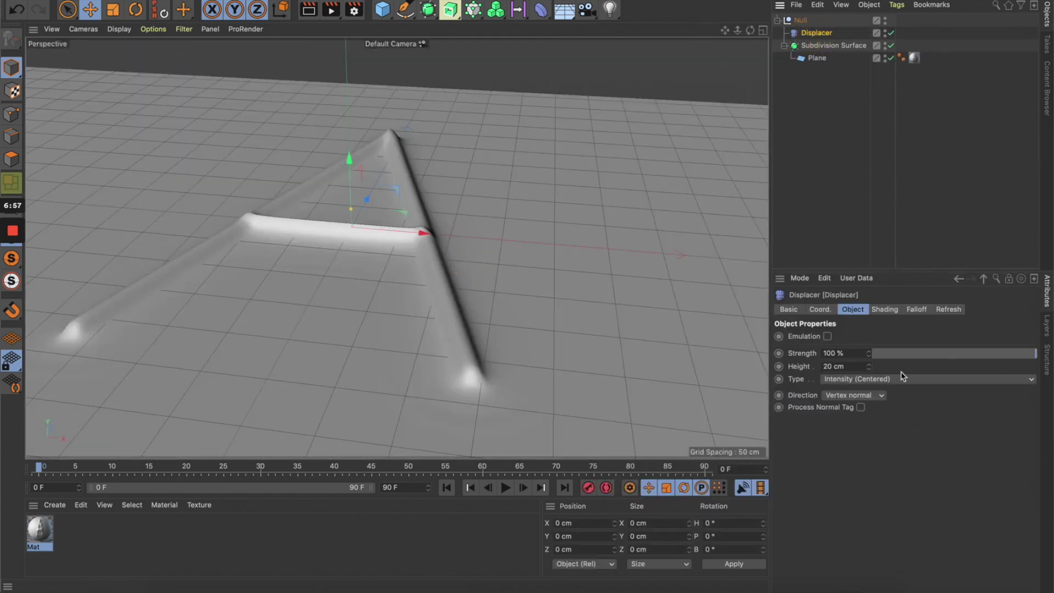
pyautogui.click(845, 366)
pyautogui.write('3')
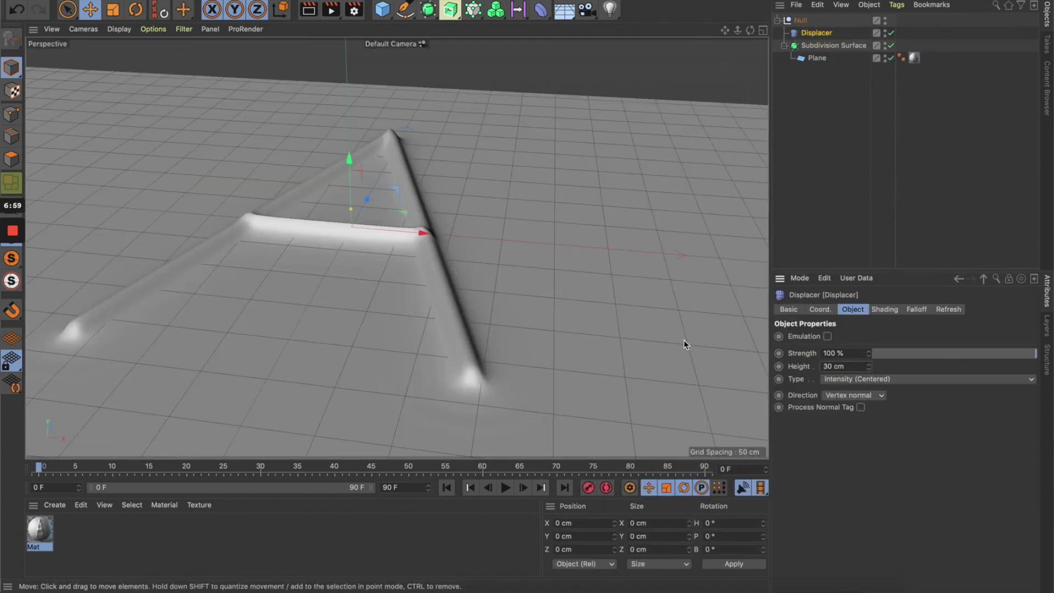
pyautogui.keyDown('alt'); pyautogui.moveTo(486, 264); pyautogui.dragTo(449, 272); pyautogui.keyUp('alt')
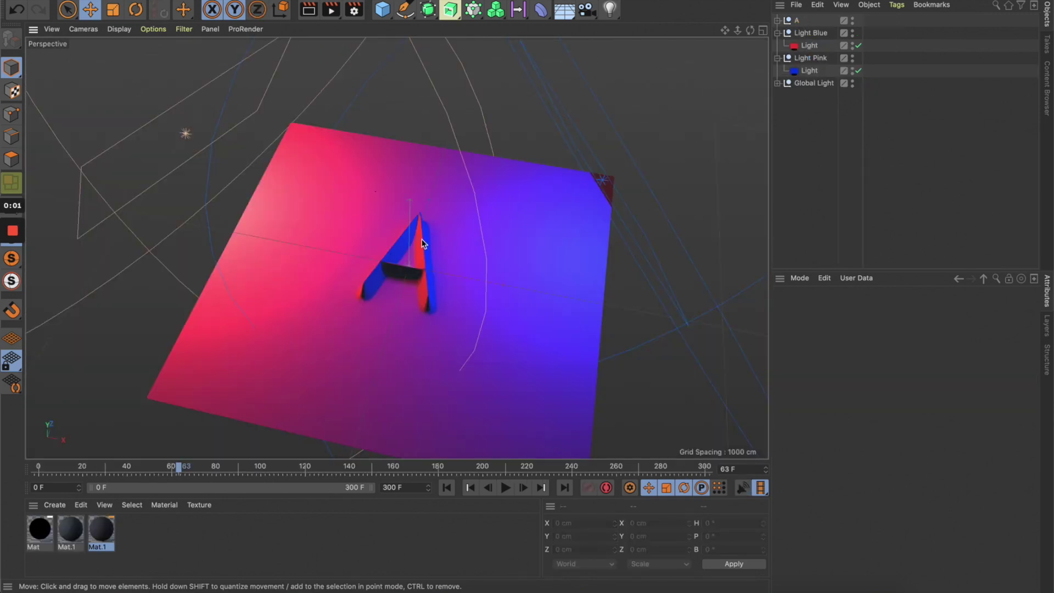
# Set the red light under Light Blue to 79% colour saturation.
pyautogui.scroll(3, 423, 243)
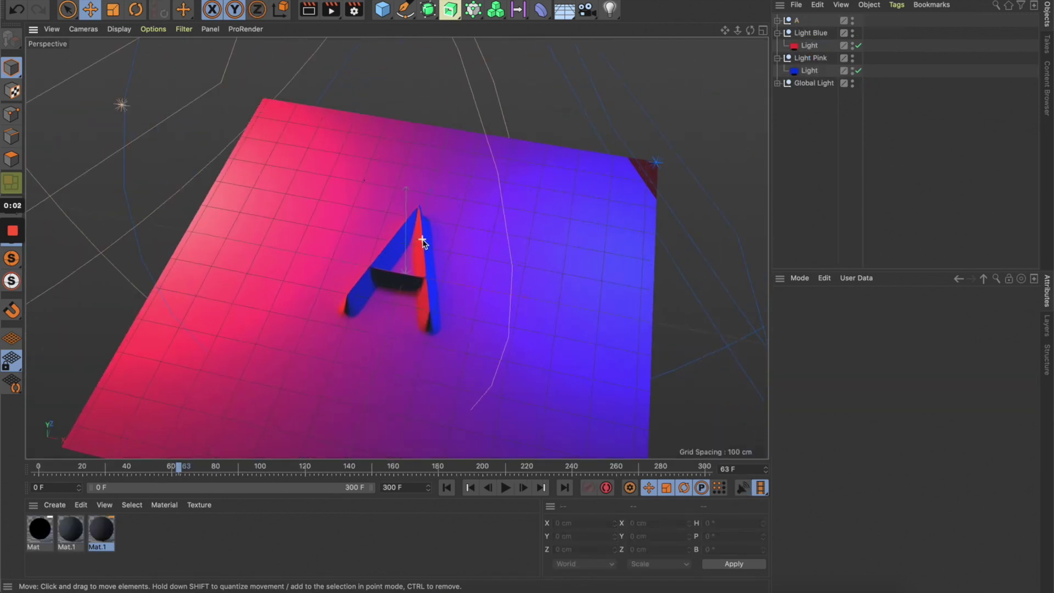
pyautogui.click(657, 164)
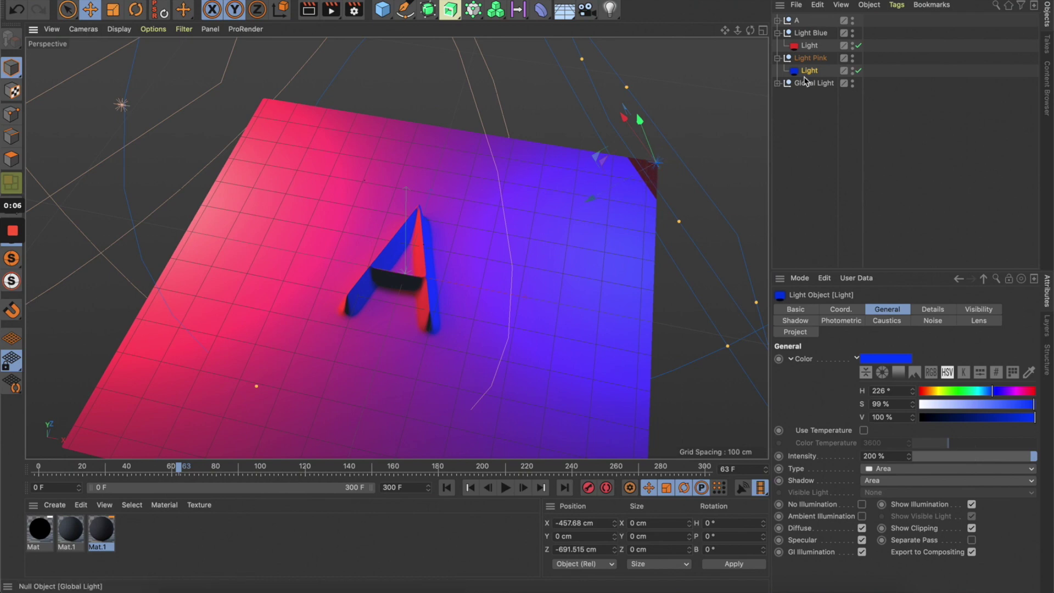
pyautogui.click(812, 47)
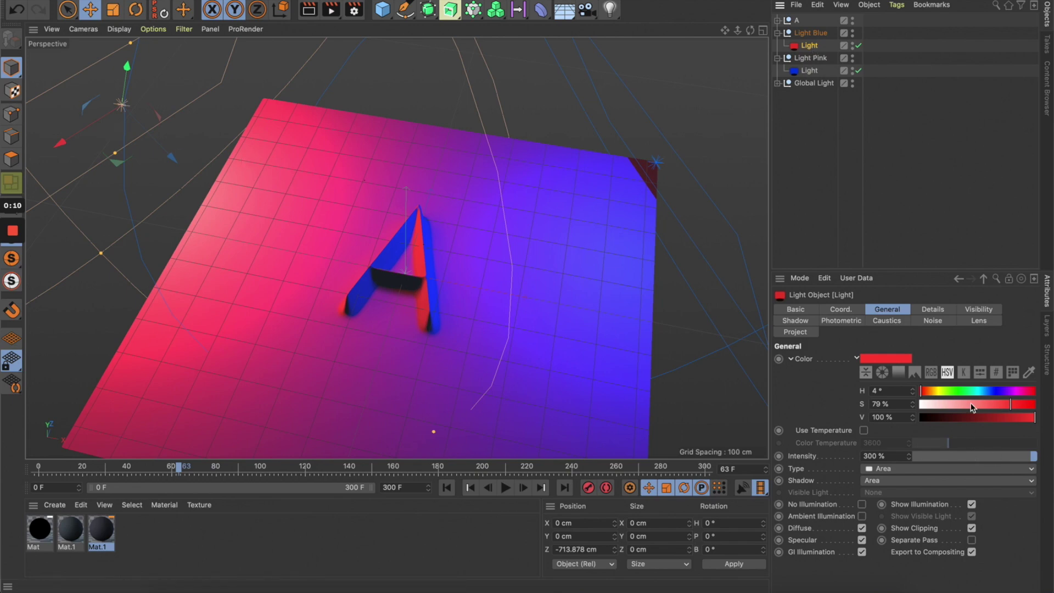
pyautogui.moveTo(972, 408); pyautogui.dragTo(1010, 404)
# Orbit and zoom to inspect the pink-red and blue lighting on the raised A.
pyautogui.keyDown('alt'); pyautogui.moveTo(593, 297); pyautogui.dragTo(607, 278); pyautogui.keyUp('alt')
pyautogui.scroll(3, 439, 335)
pyautogui.scroll(3, 443, 328)
pyautogui.scroll(2, 442, 328)
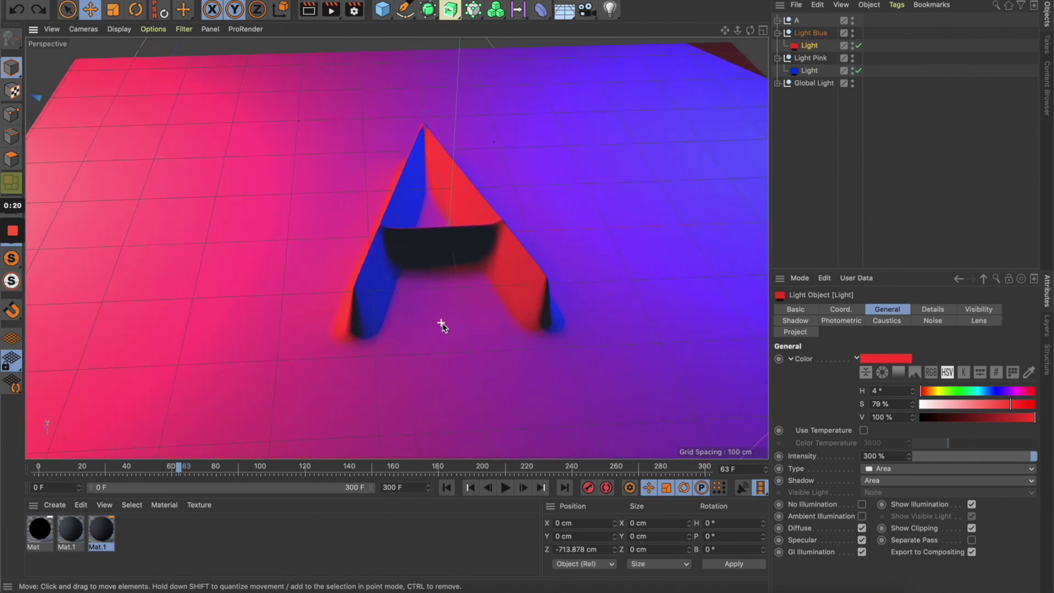
pyautogui.keyDown('alt'); pyautogui.moveTo(440, 325); pyautogui.dragTo(395, 245); pyautogui.keyUp('alt')
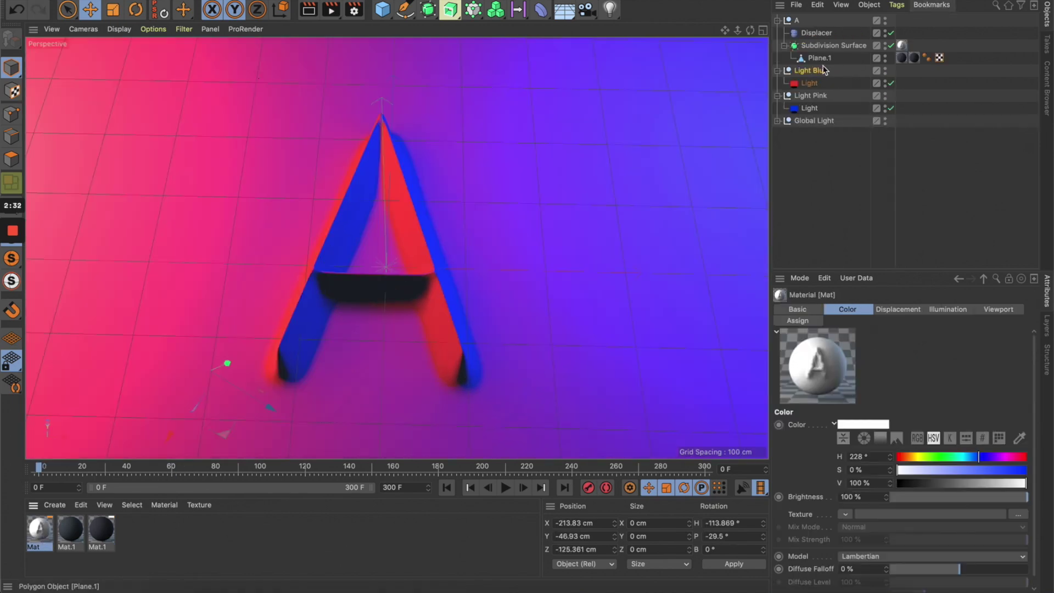
# Key the Displacer Height at 20 cm and 0 cm at frame 0, moving the 20 cm key to frame 140.
pyautogui.click(816, 33)
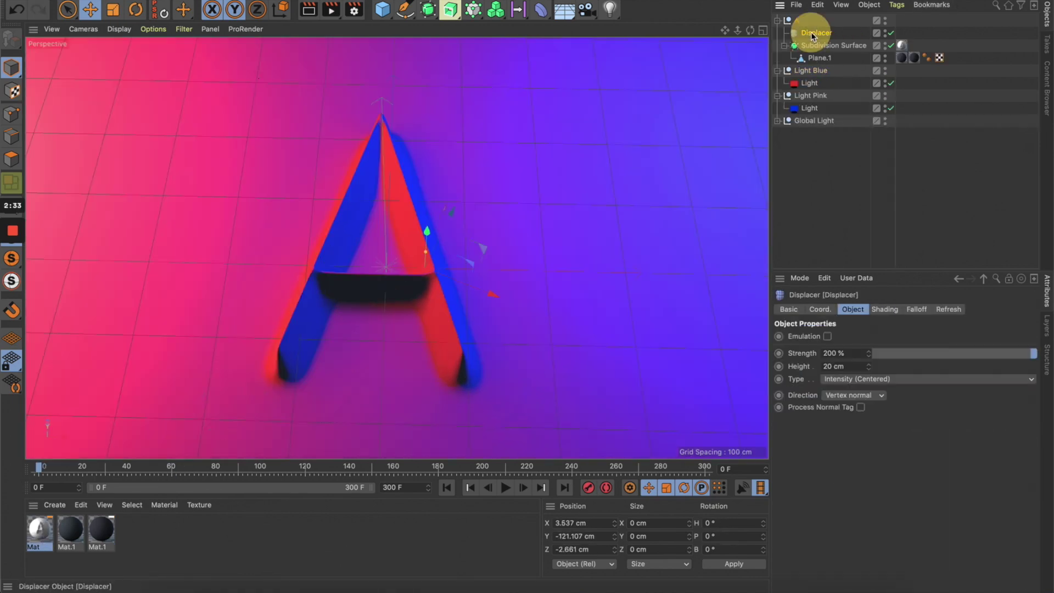
pyautogui.click(484, 472)
pyautogui.click(779, 366)
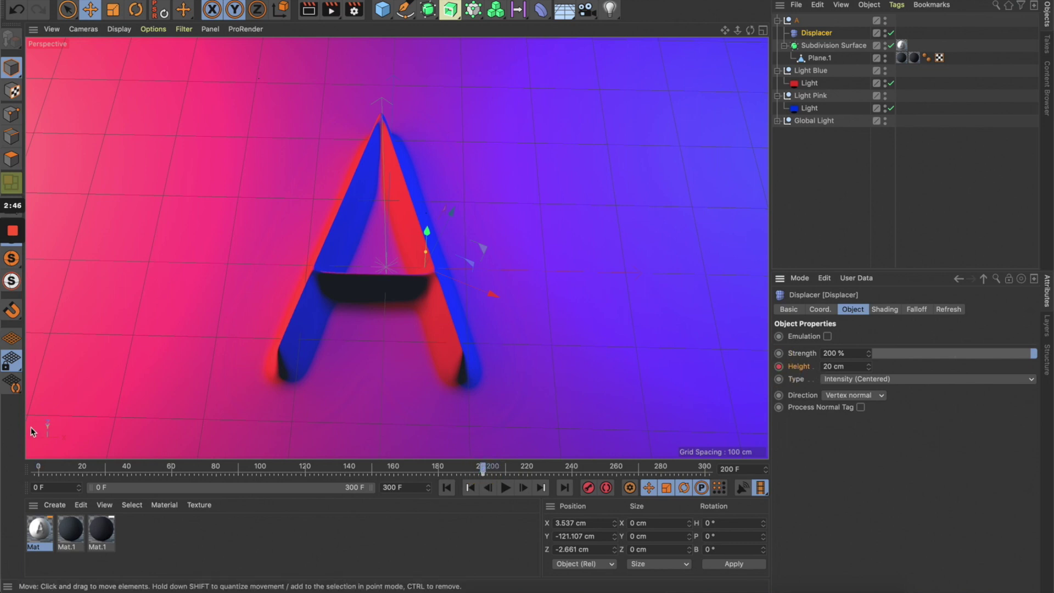
pyautogui.click(39, 470)
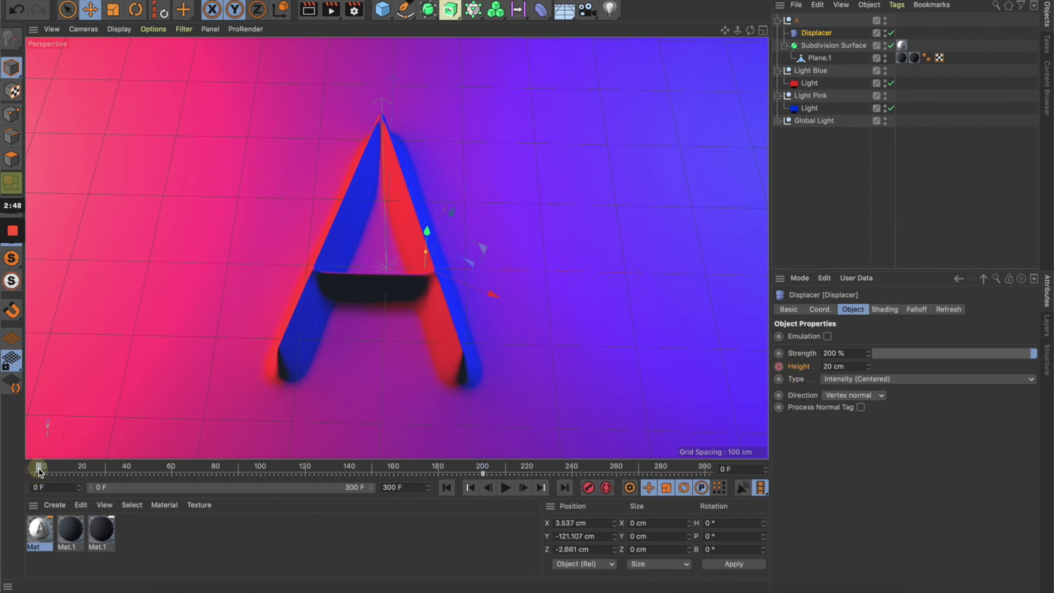
pyautogui.click(792, 356)
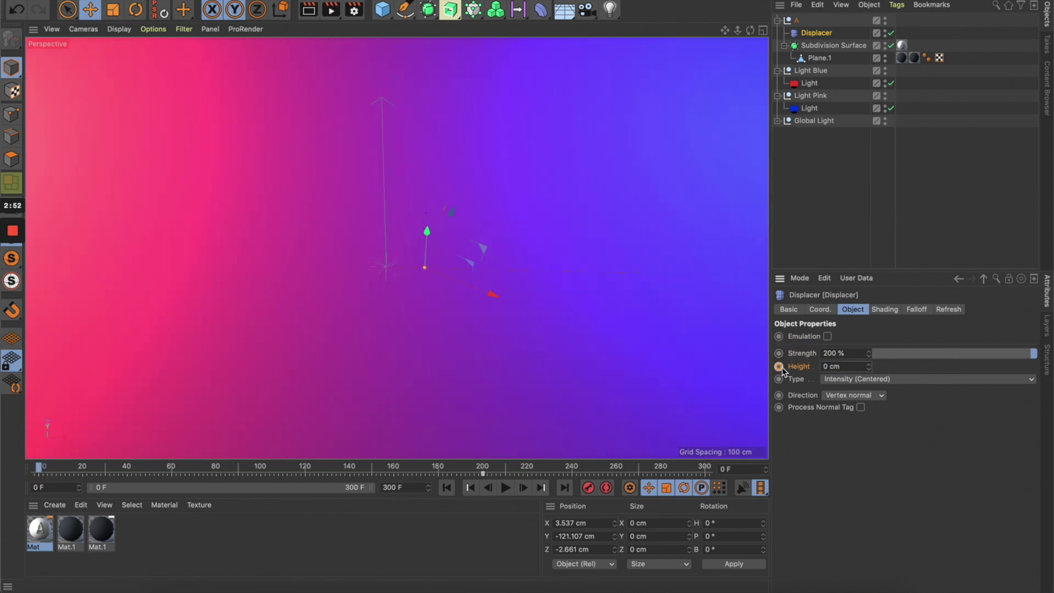
pyautogui.click(778, 366)
pyautogui.click(379, 520)
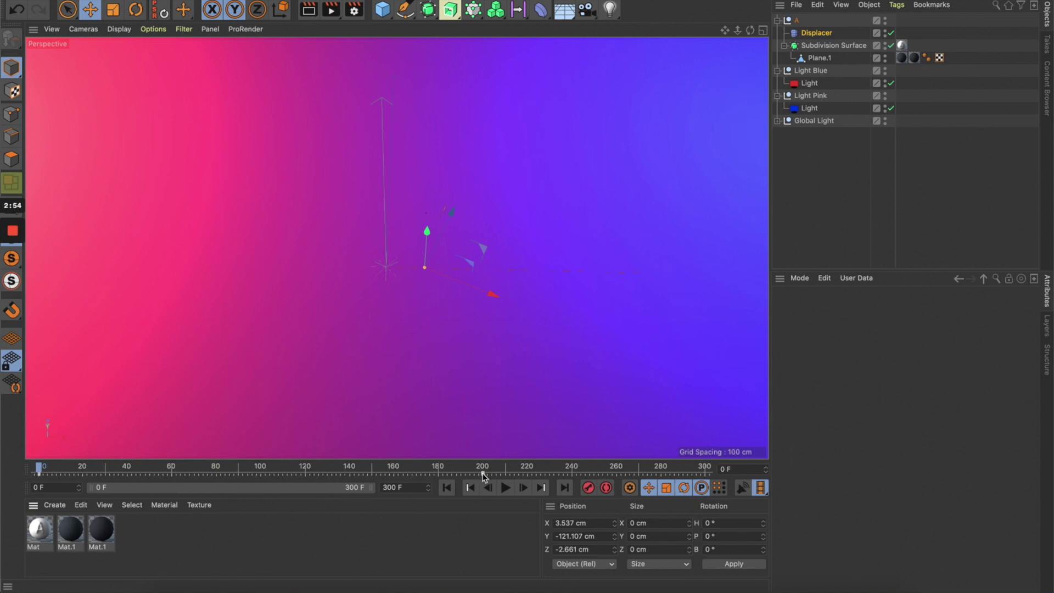
pyautogui.moveTo(483, 473); pyautogui.dragTo(350, 473)
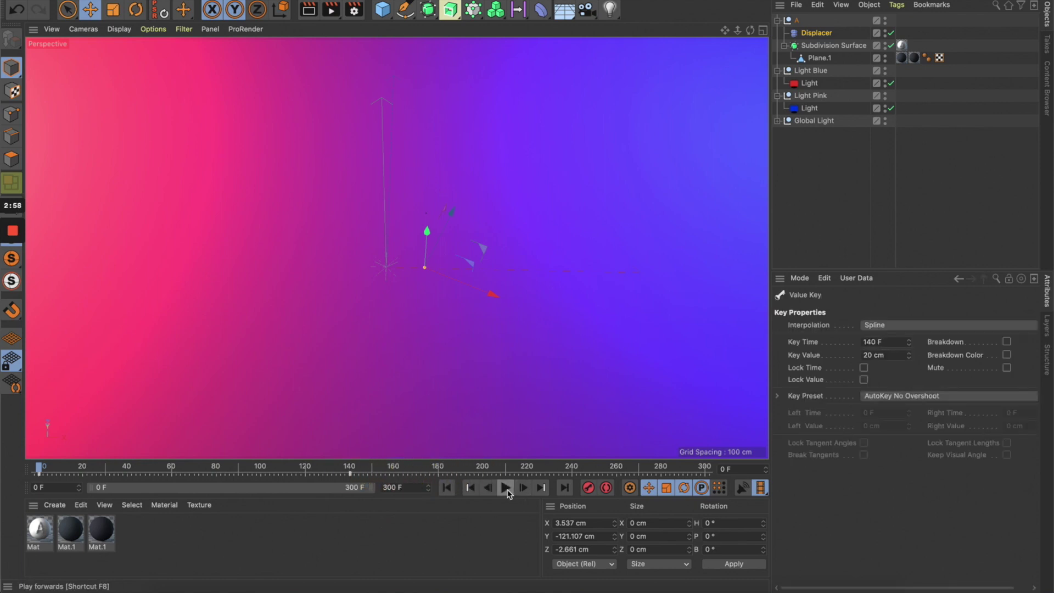
# Scrub to around frame 54 and disable the Subdivision Surface.
pyautogui.moveTo(72, 474); pyautogui.dragTo(95, 472)
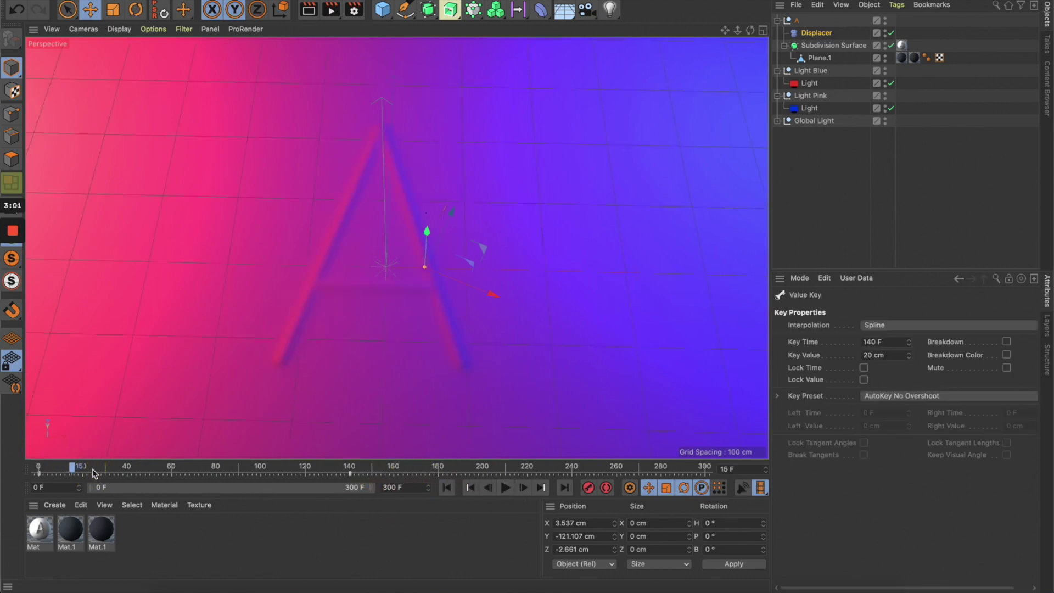
pyautogui.click(171, 473)
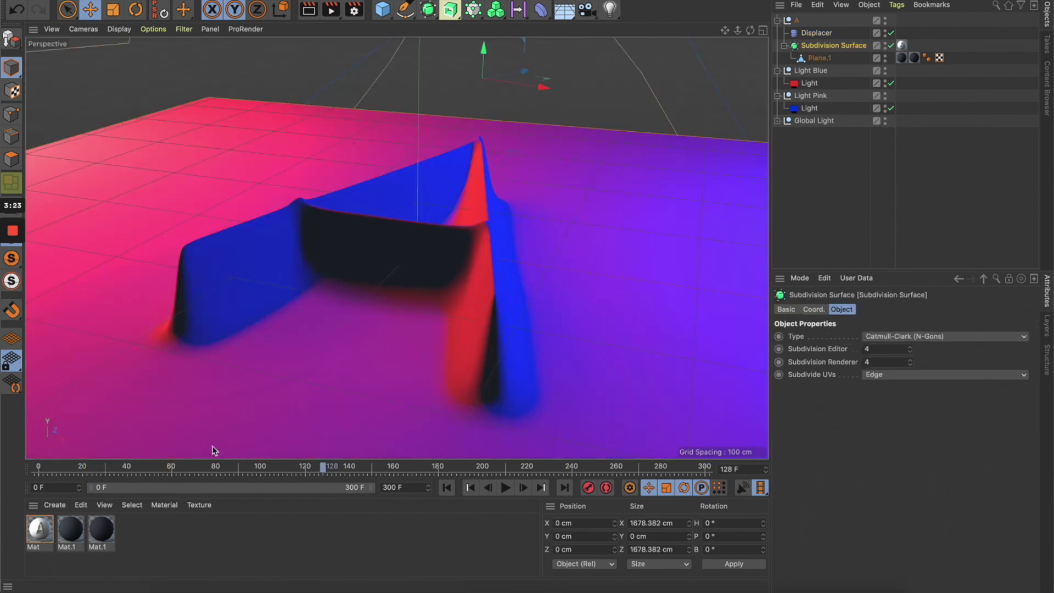
pyautogui.click(158, 468)
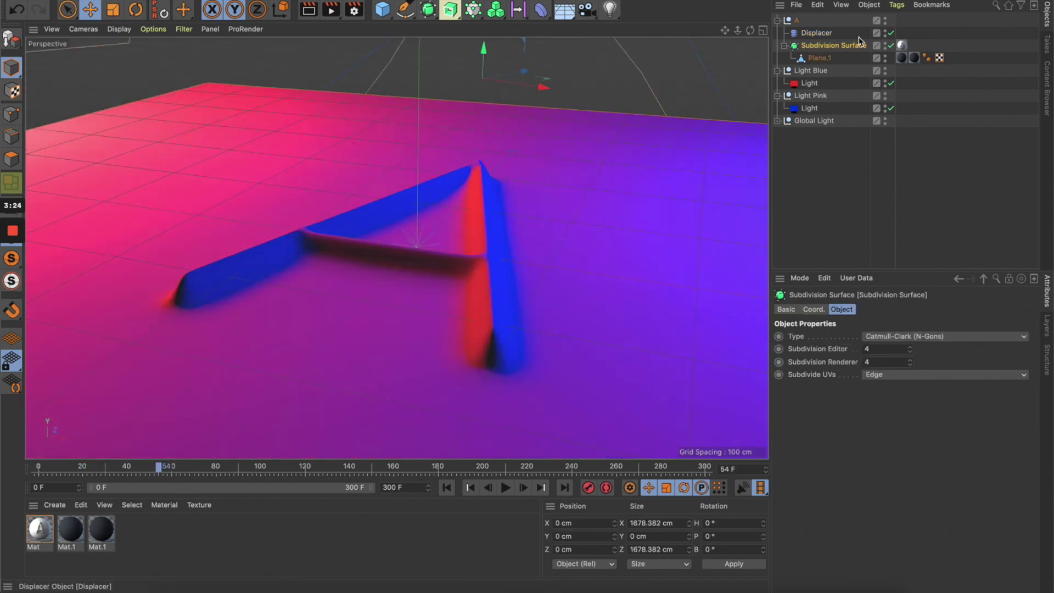
pyautogui.click(891, 46)
# Scrub ahead to watch the jagged A grow, then bring up the Displacer's Direction options.
pyautogui.click(631, 73)
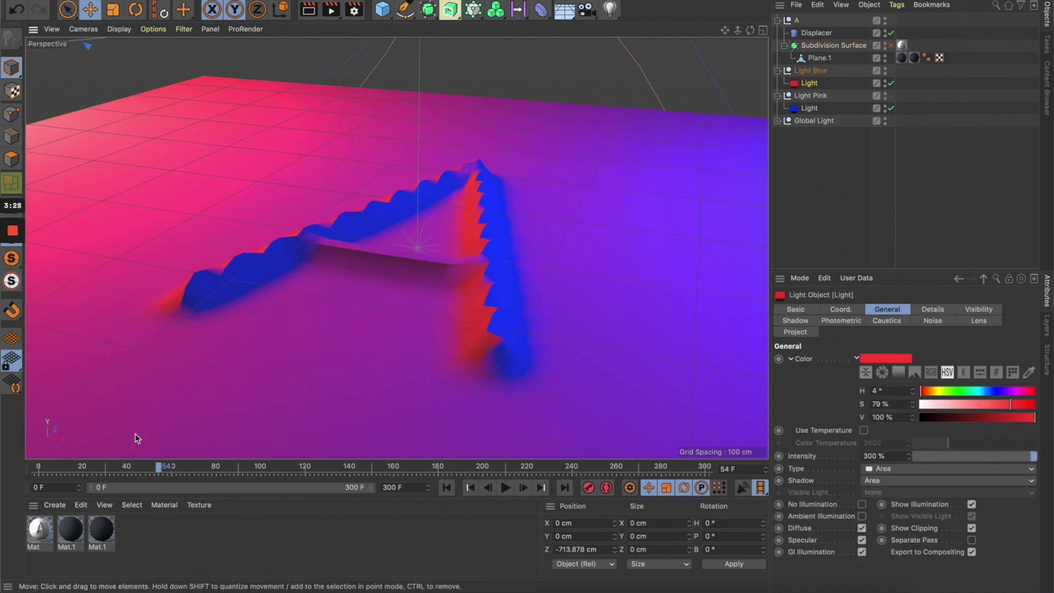
pyautogui.moveTo(219, 467); pyautogui.dragTo(329, 478)
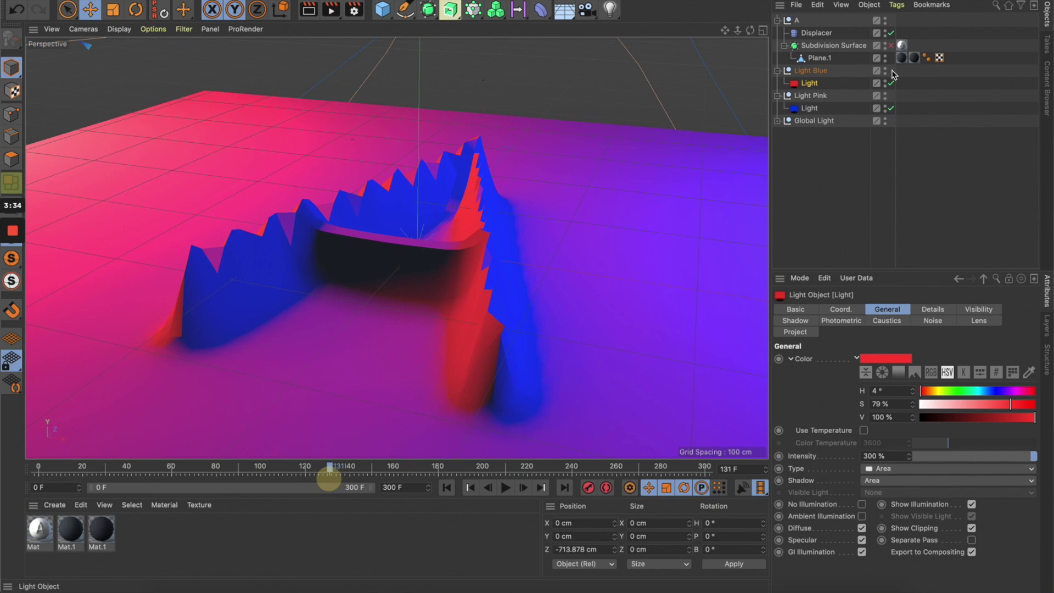
pyautogui.click(819, 58)
pyautogui.click(826, 45)
pyautogui.click(816, 34)
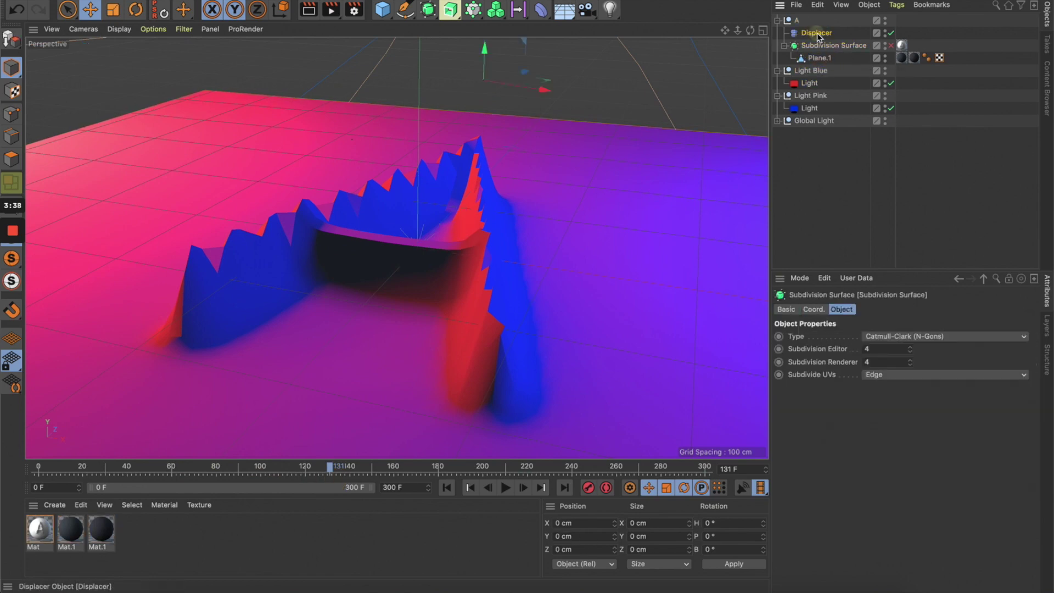
pyautogui.click(860, 395)
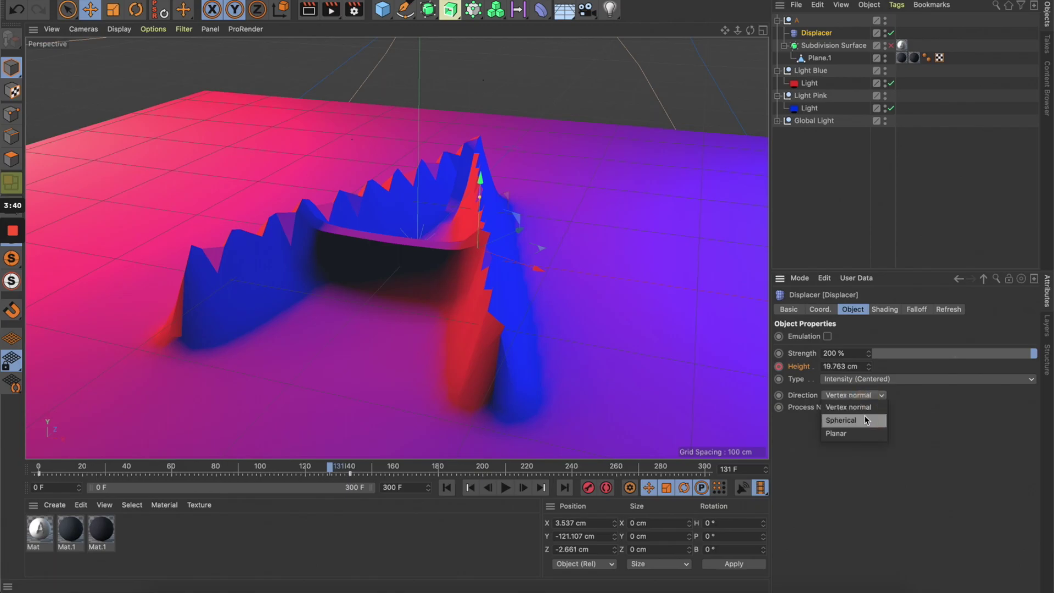